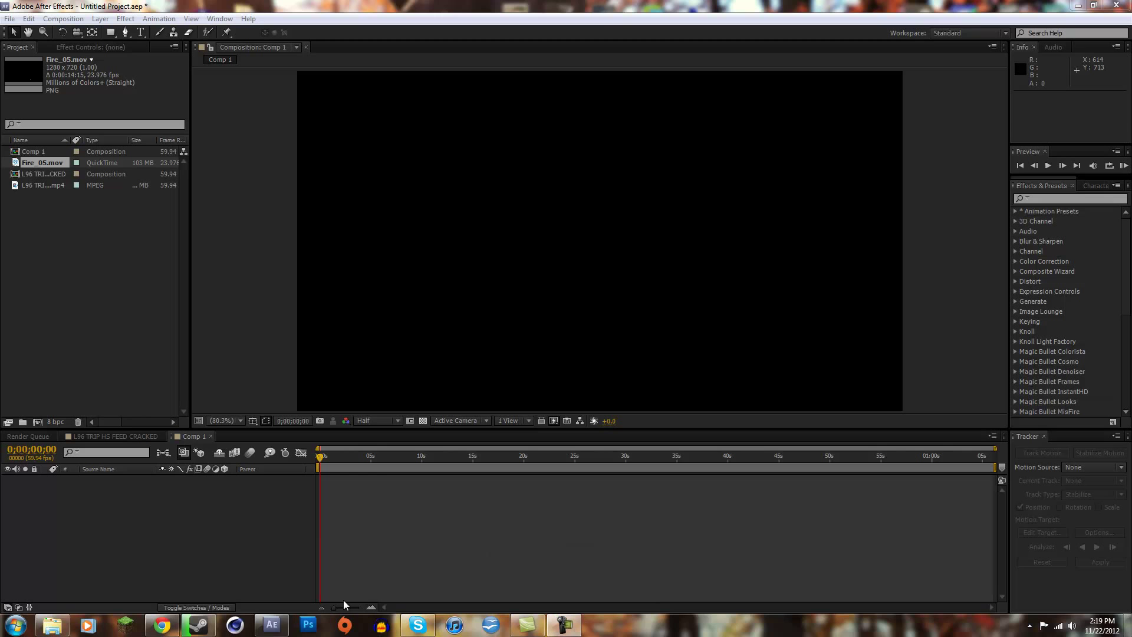
Glance at the YouTube reference video, then return to the After Effects project.
{"action": "mouse_move", "coordinate": [274, 630]}
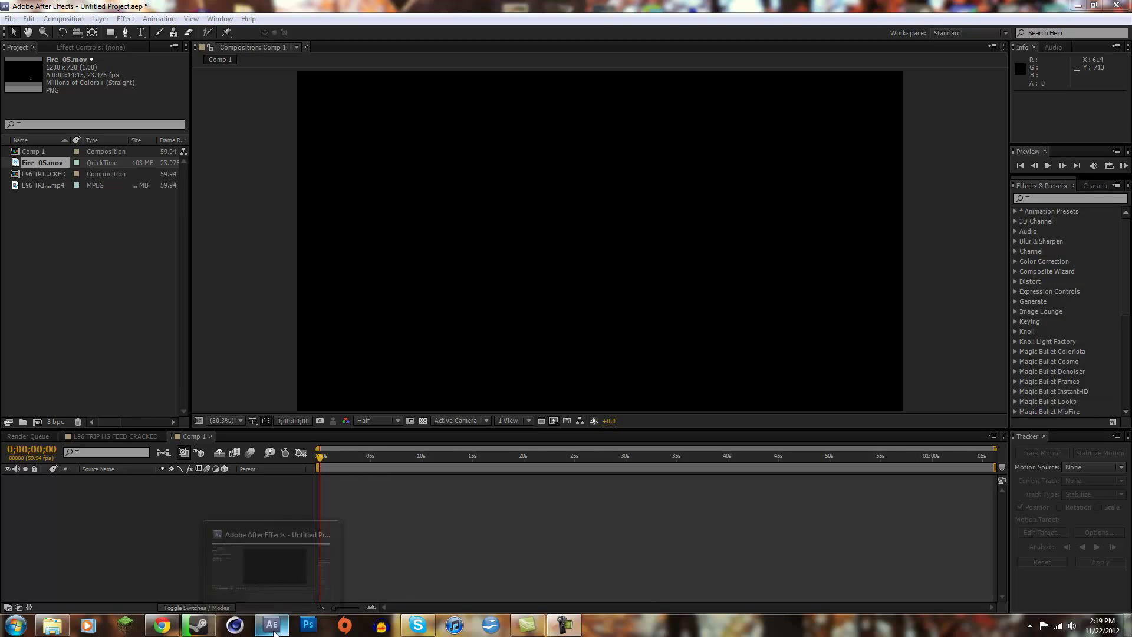
{"action": "mouse_move", "coordinate": [170, 630]}
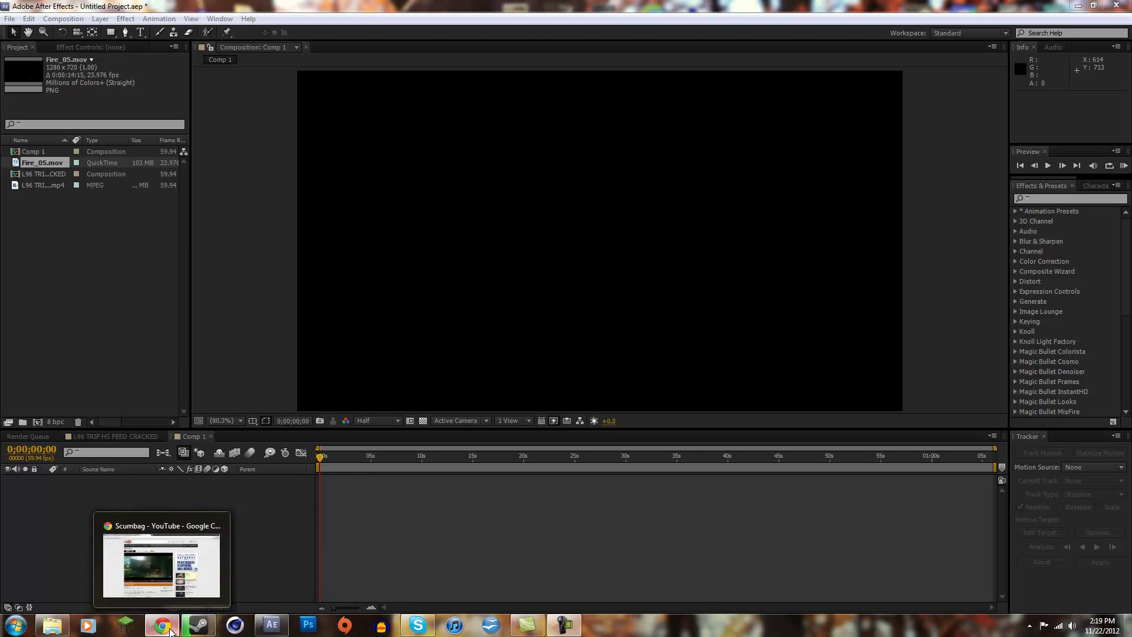
{"action": "left_click", "coordinate": [184, 536]}
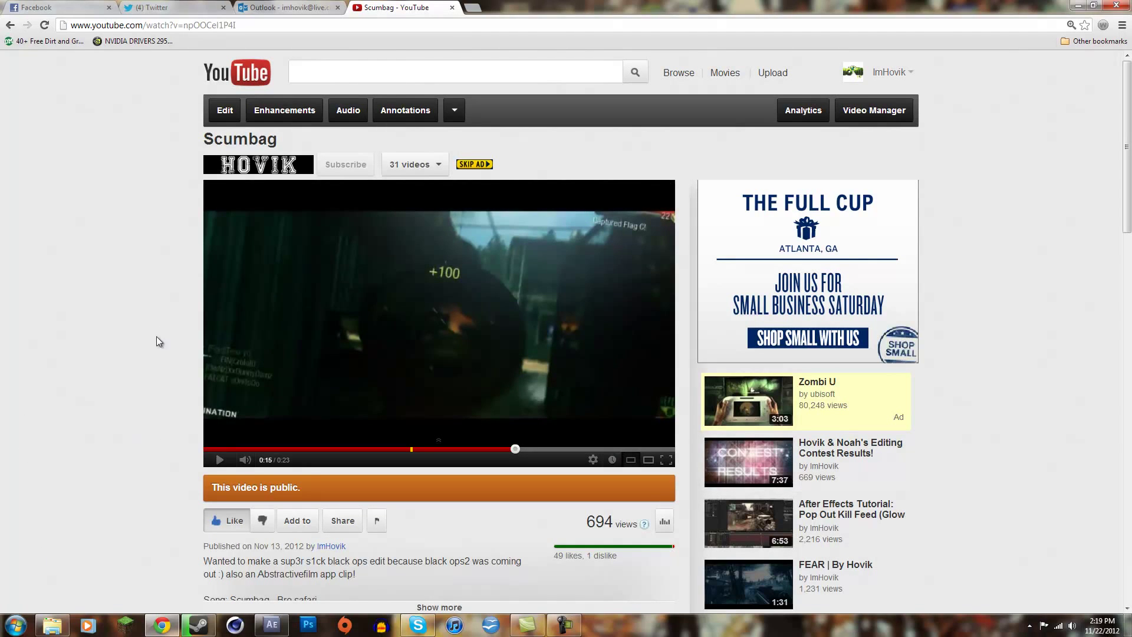
{"action": "left_click", "coordinate": [271, 626]}
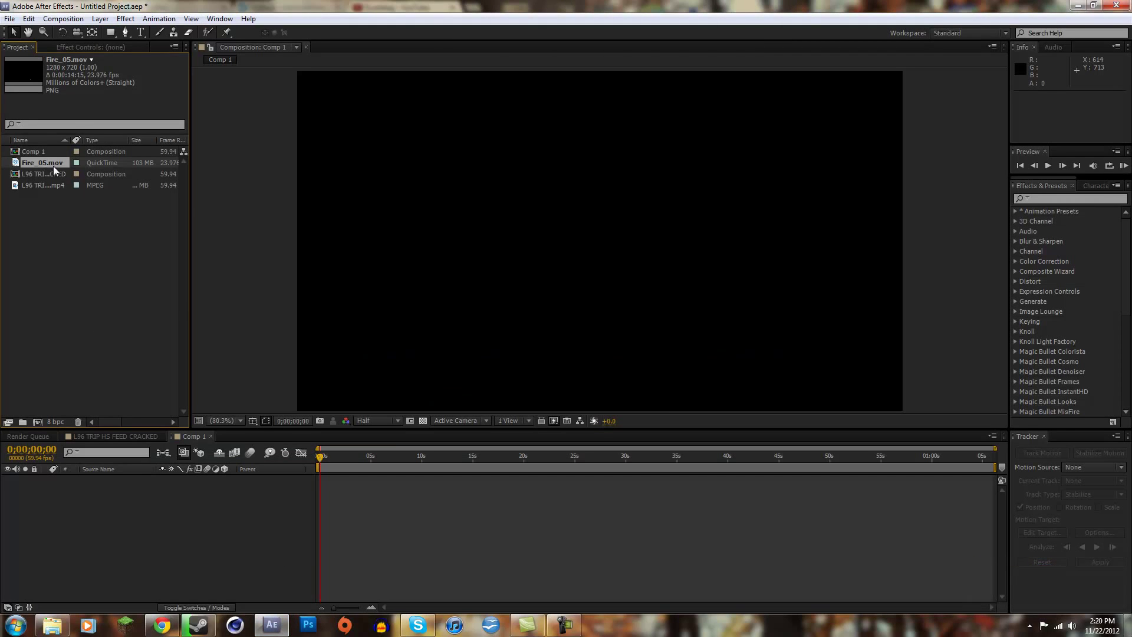
Add Fire_05.mov to the Comp 1 timeline, check the L96 comp, and return to Comp 1.
{"action": "left_click_drag", "start_coordinate": [53, 162], "coordinate": [133, 528]}
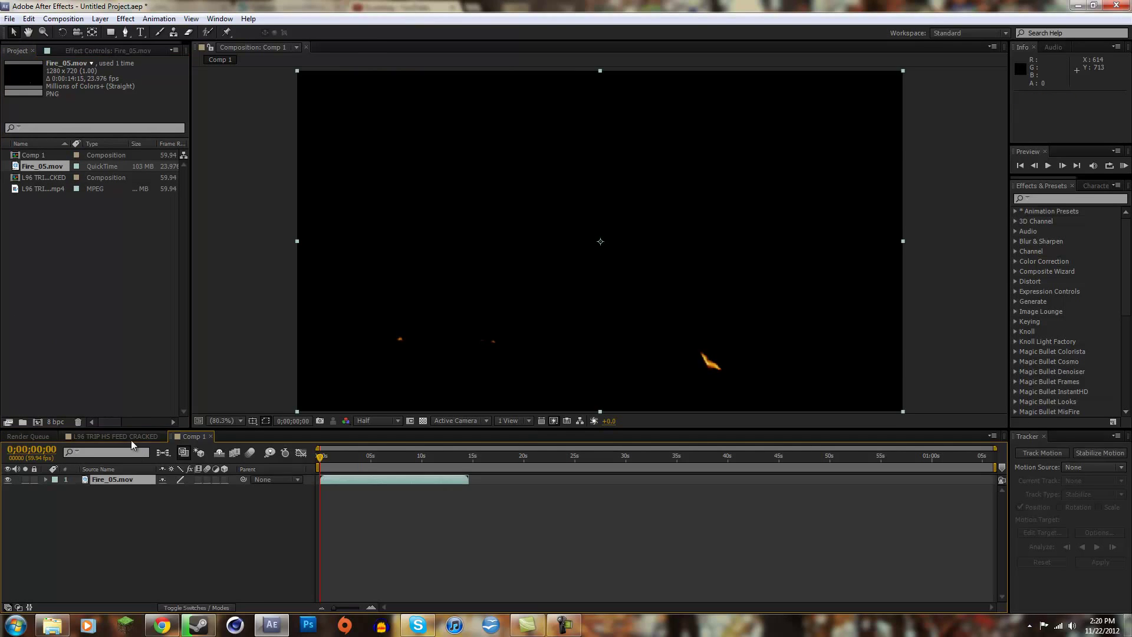
{"action": "left_click", "coordinate": [130, 437]}
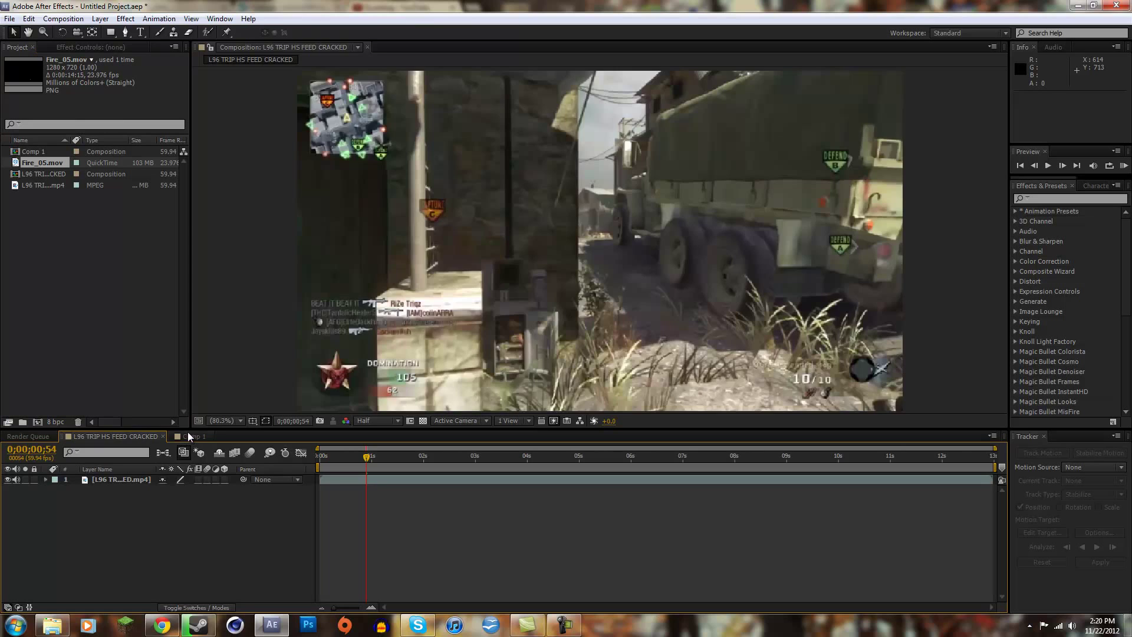
{"action": "left_click", "coordinate": [187, 438]}
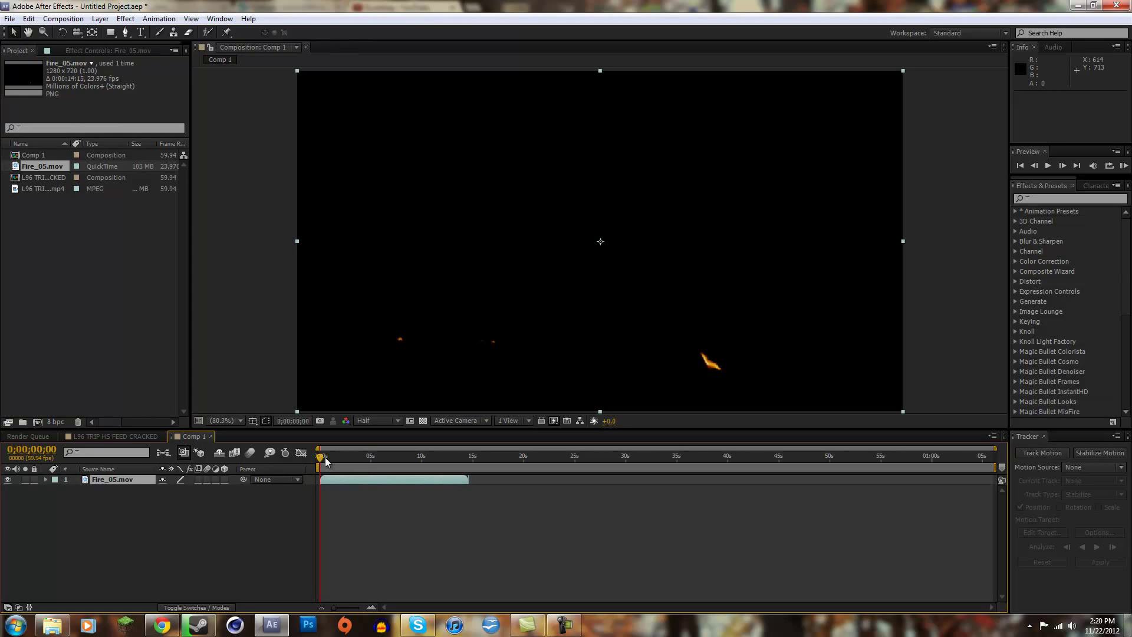
Scrub to frame 0;00;00;55, where the fire is visible, and check the fire layer's position.
{"action": "mouse_move", "coordinate": [324, 458]}
{"action": "left_mouse_down"}
{"action": "mouse_move", "coordinate": [350, 454]}
{"action": "mouse_move", "coordinate": [321, 455]}
{"action": "mouse_move", "coordinate": [333, 455]}
{"action": "left_mouse_up"}
{"action": "left_click_drag", "start_coordinate": [368, 336], "coordinate": [405, 326]}
{"action": "left_click_drag", "start_coordinate": [334, 463], "coordinate": [331, 459]}
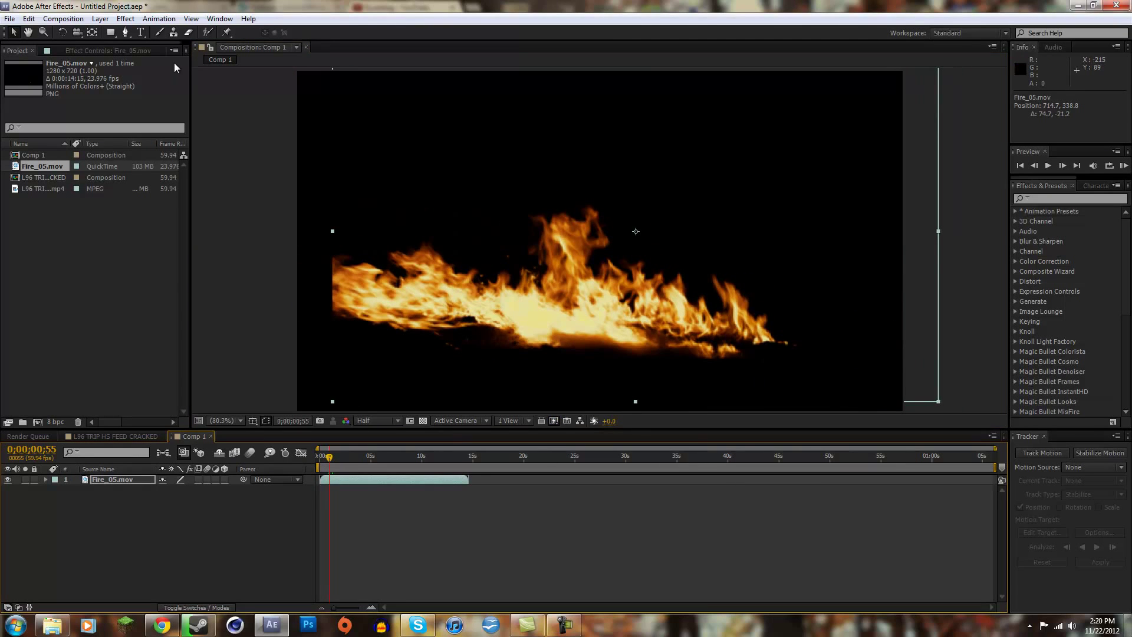
Start a Pen-tool mask along the flames' left edge, then undo that first attempt.
{"action": "left_click", "coordinate": [125, 31]}
{"action": "left_click", "coordinate": [344, 235]}
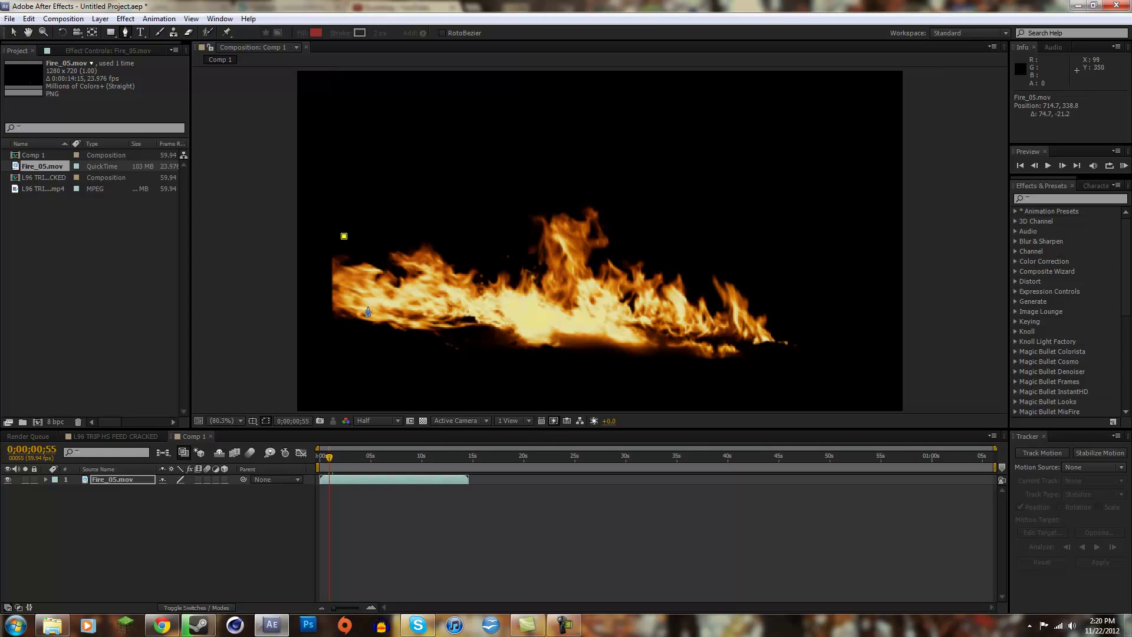
{"action": "left_click", "coordinate": [353, 289]}
{"action": "left_click", "coordinate": [340, 327]}
{"action": "left_click", "coordinate": [313, 293]}
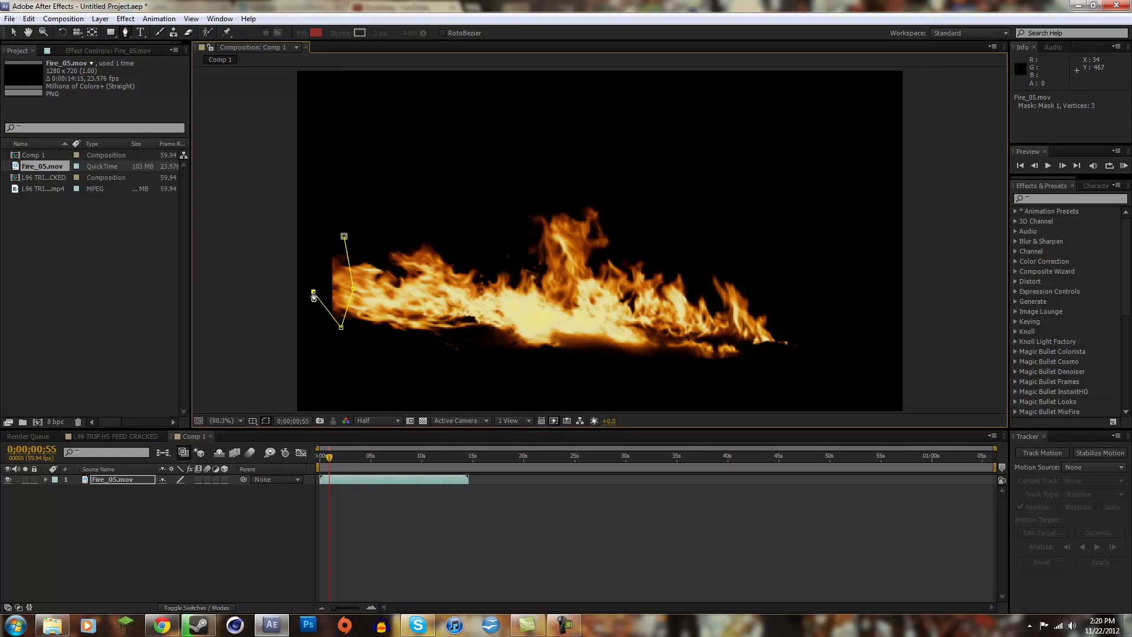
{"action": "key", "text": "ctrl+z"}
{"action": "key", "text": "ctrl+z"}
{"action": "key", "text": "ctrl+z"}
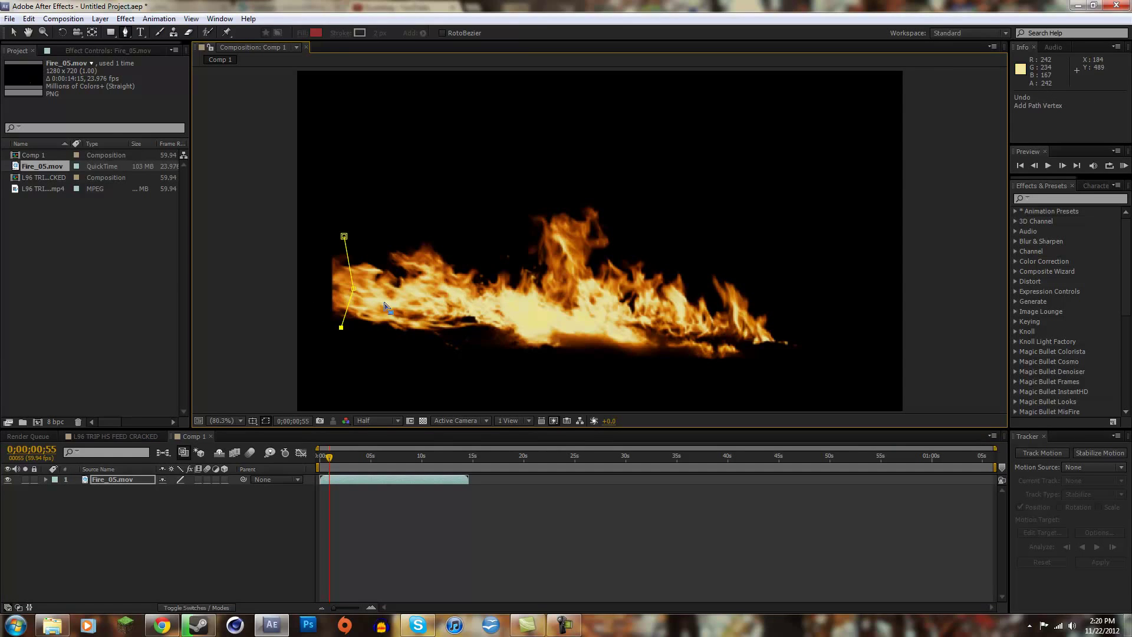
Redraw the five-point mask down the flames' left edge and close it on the first point.
{"action": "left_click", "coordinate": [318, 233]}
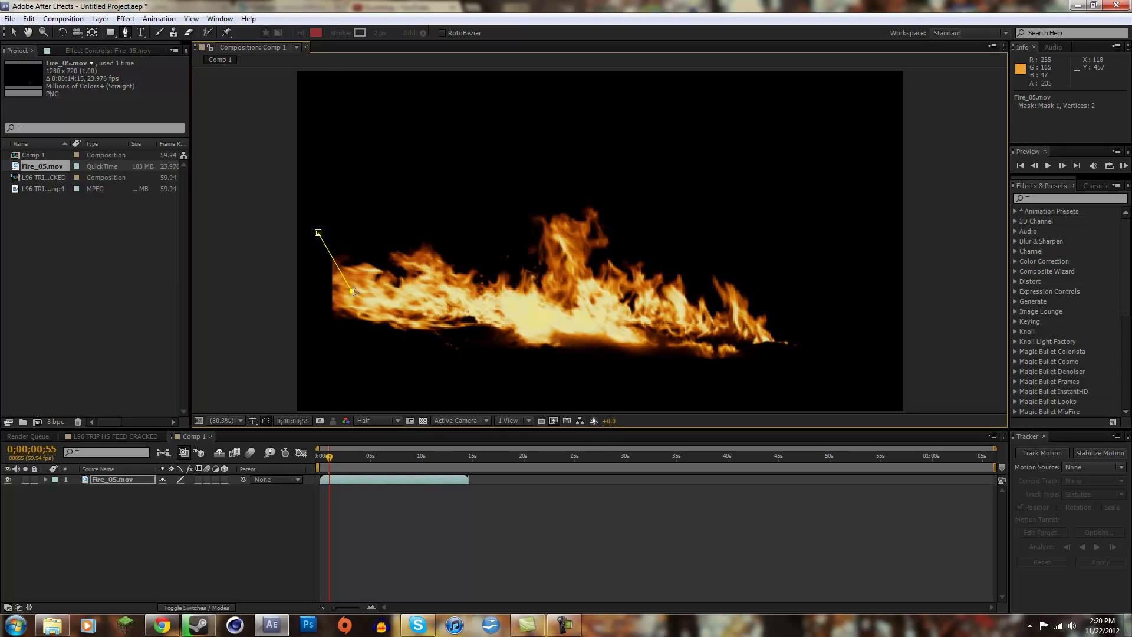
{"action": "key", "text": "ctrl+z"}
{"action": "left_click", "coordinate": [355, 270]}
{"action": "left_click", "coordinate": [345, 307]}
{"action": "left_click", "coordinate": [334, 331]}
{"action": "left_click", "coordinate": [310, 312]}
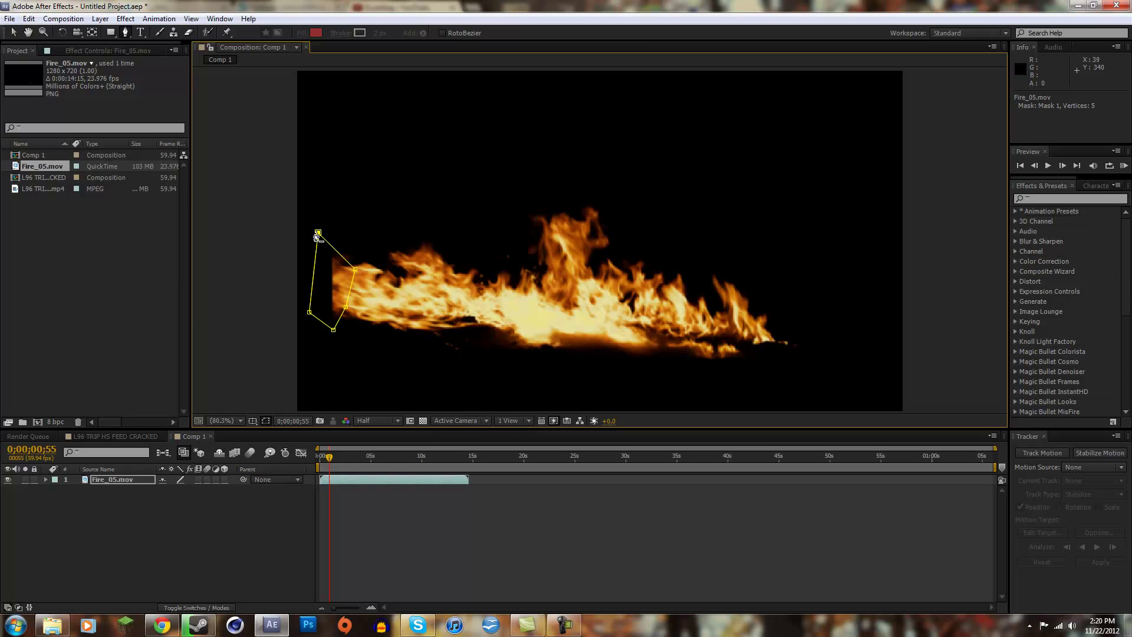
{"action": "left_click", "coordinate": [318, 233]}
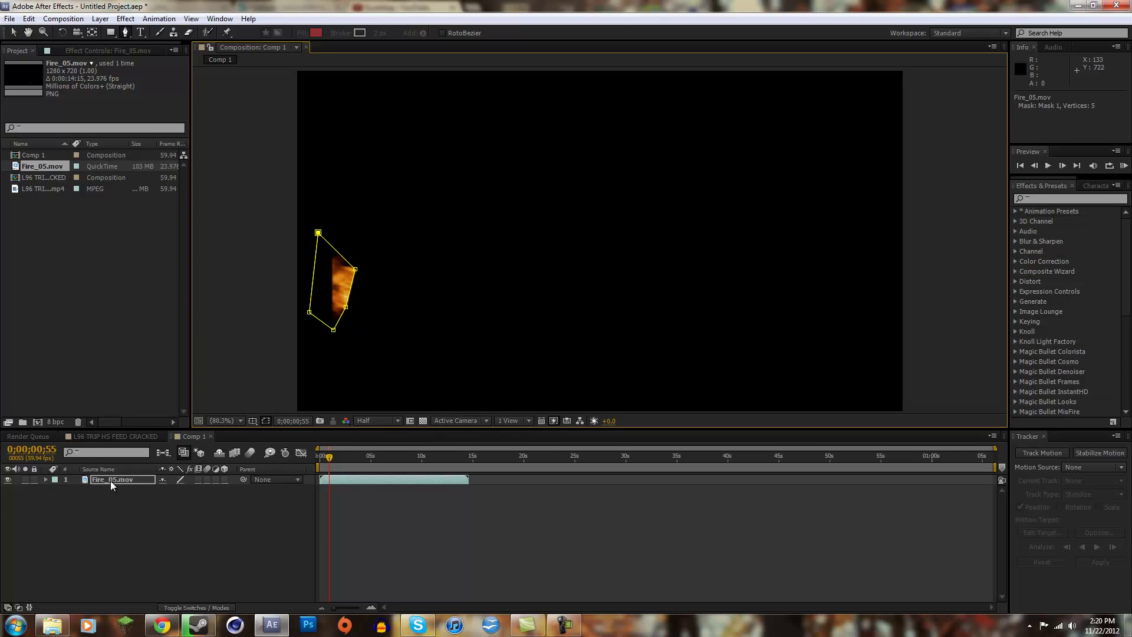
Invert Mask 1 on the fire layer and start feathering its edge.
{"action": "key", "text": "m"}
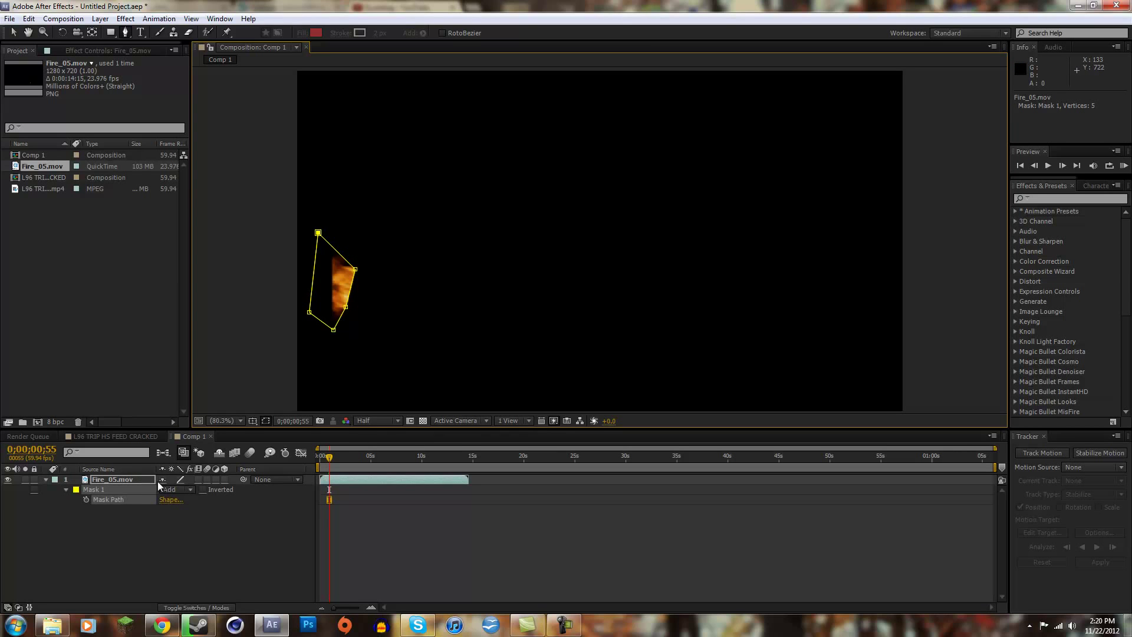
{"action": "left_click", "coordinate": [110, 476]}
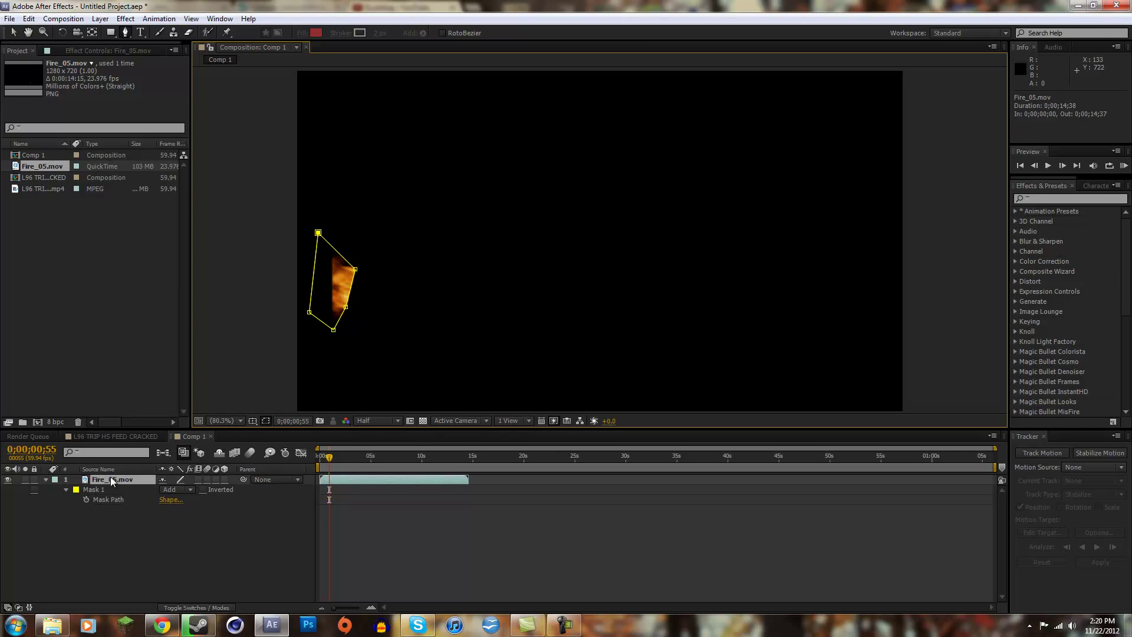
{"action": "left_click", "coordinate": [203, 490]}
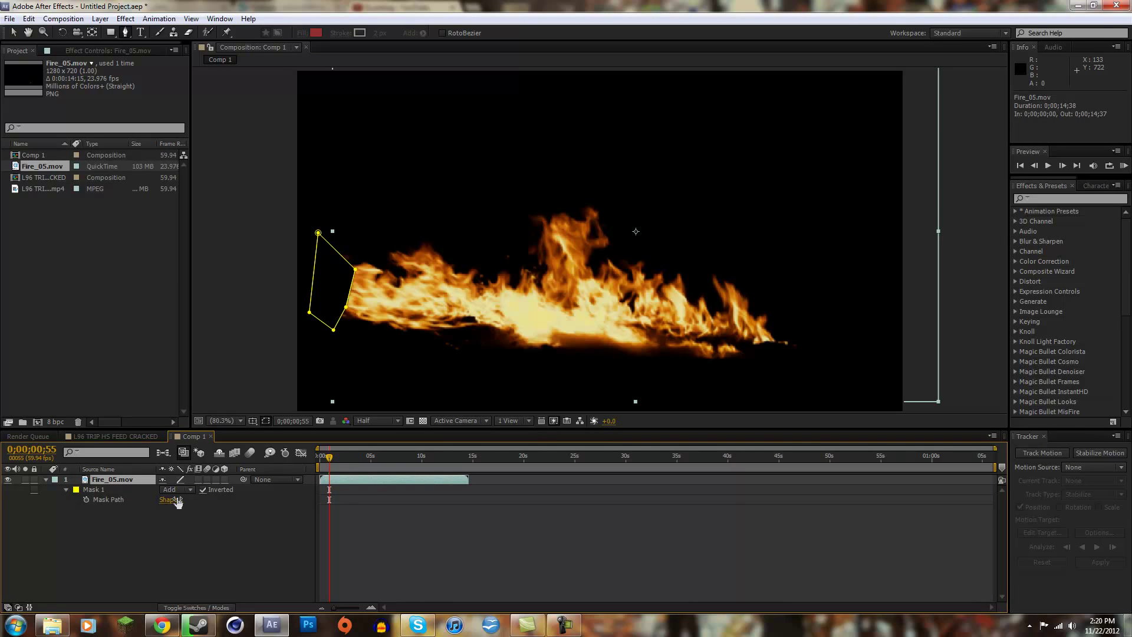
{"action": "left_click", "coordinate": [98, 490]}
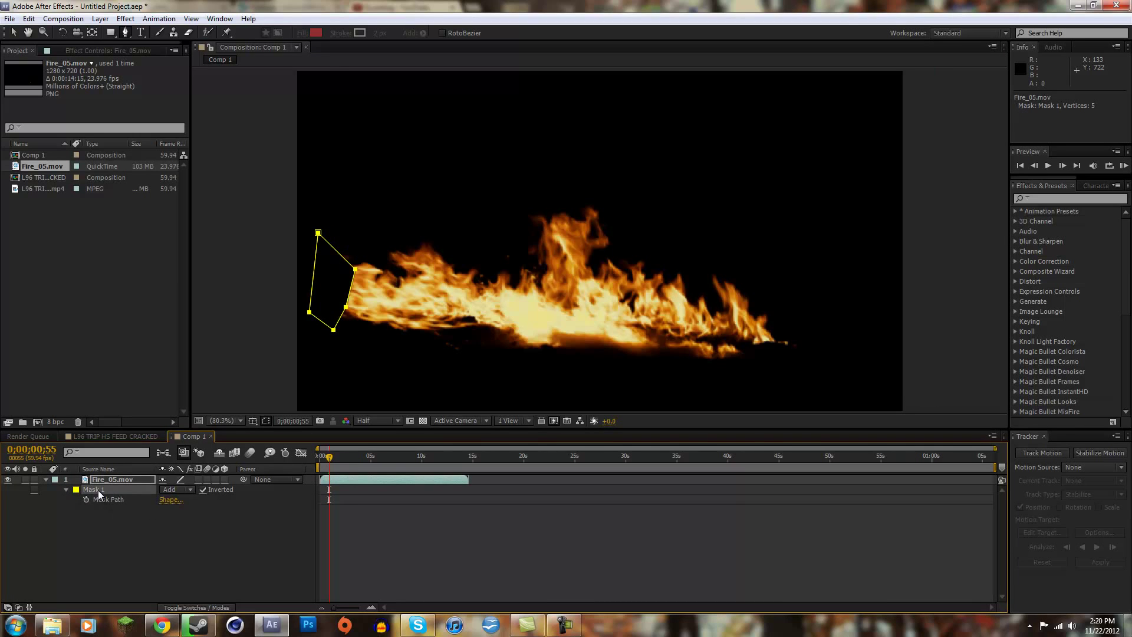
{"action": "key", "text": "f"}
{"action": "left_click_drag", "start_coordinate": [177, 500], "coordinate": [201, 491]}
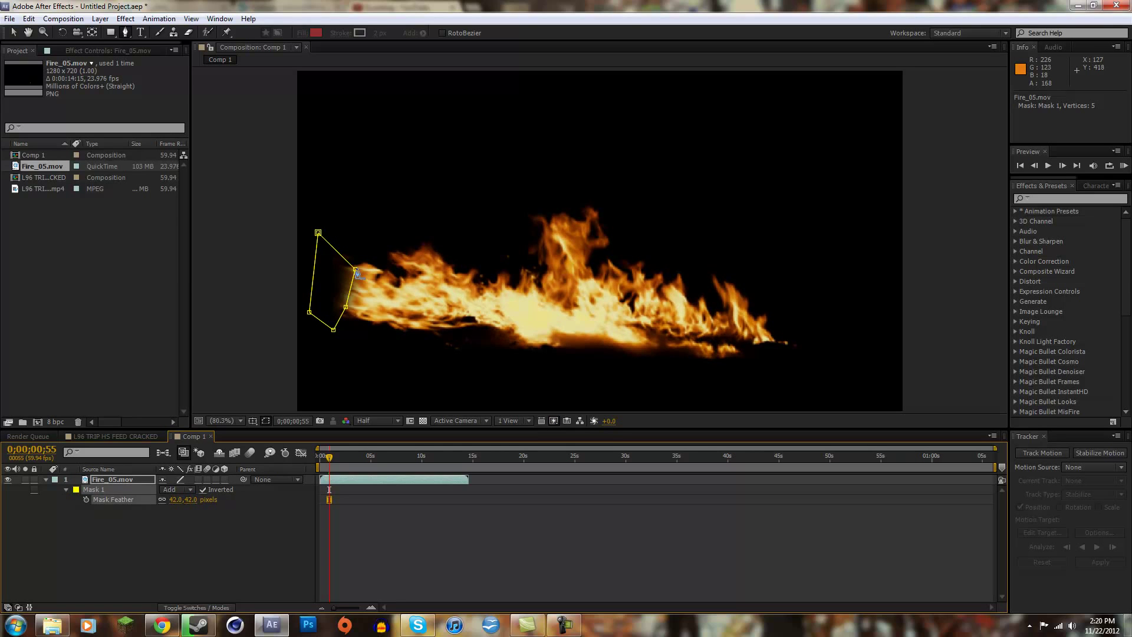
Enlarge the mask by dragging its vertices outward, with the feather raised to 64 px.
{"action": "left_click_drag", "start_coordinate": [355, 273], "coordinate": [367, 263]}
{"action": "left_click_drag", "start_coordinate": [346, 307], "coordinate": [354, 315]}
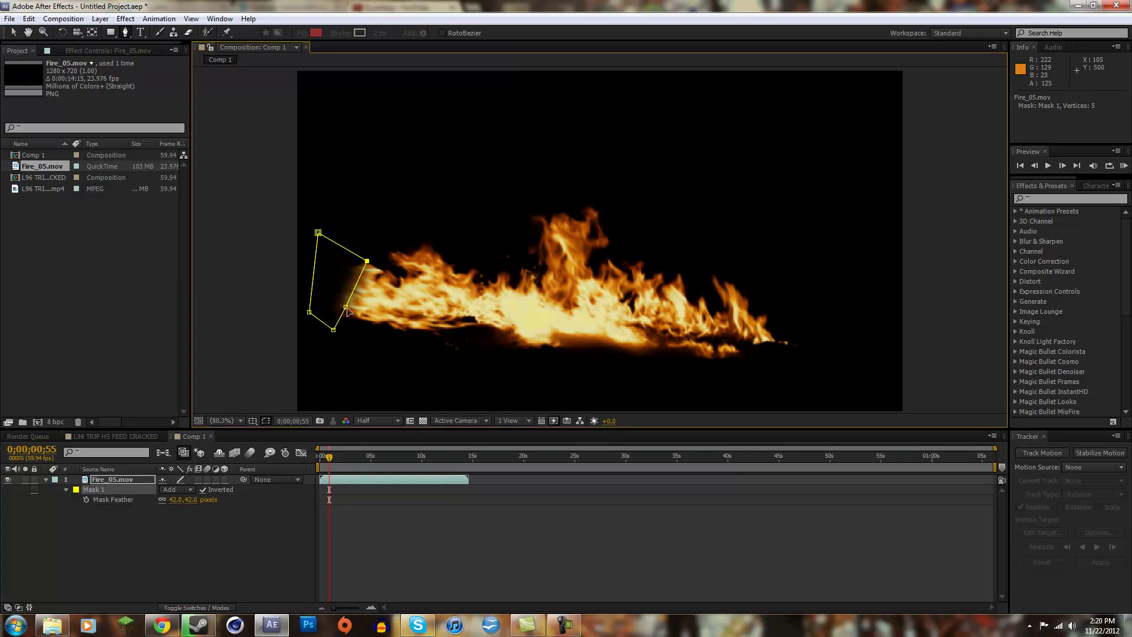
{"action": "left_click_drag", "start_coordinate": [188, 500], "coordinate": [214, 499]}
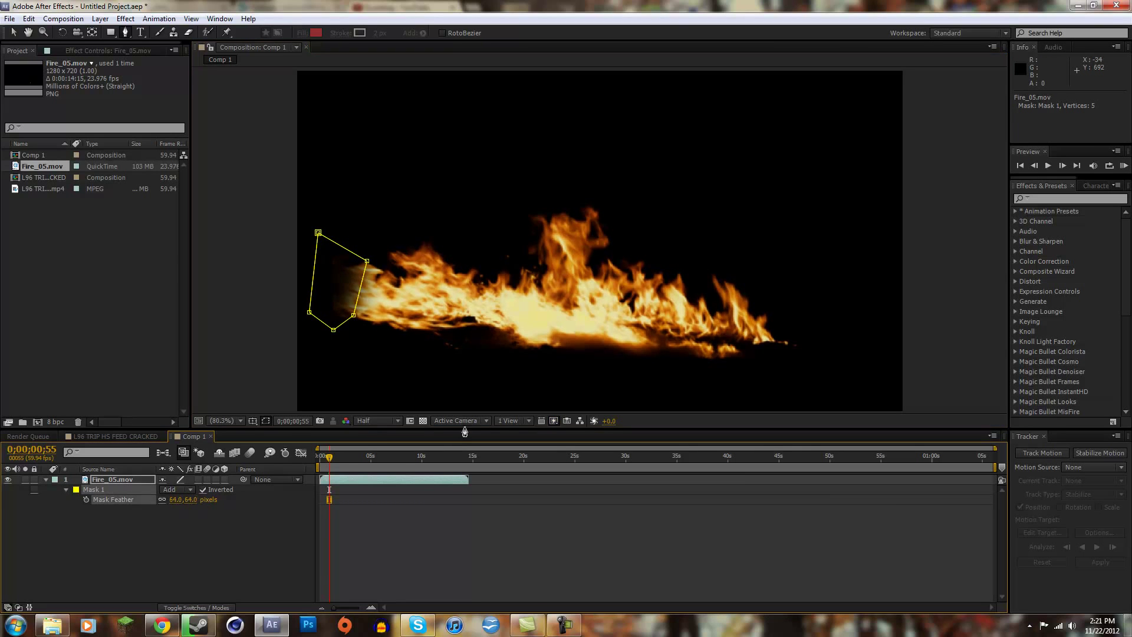
{"action": "mouse_move", "coordinate": [328, 456]}
{"action": "left_mouse_down"}
{"action": "mouse_move", "coordinate": [349, 460]}
{"action": "mouse_move", "coordinate": [321, 457]}
{"action": "mouse_move", "coordinate": [334, 461]}
{"action": "left_mouse_up"}
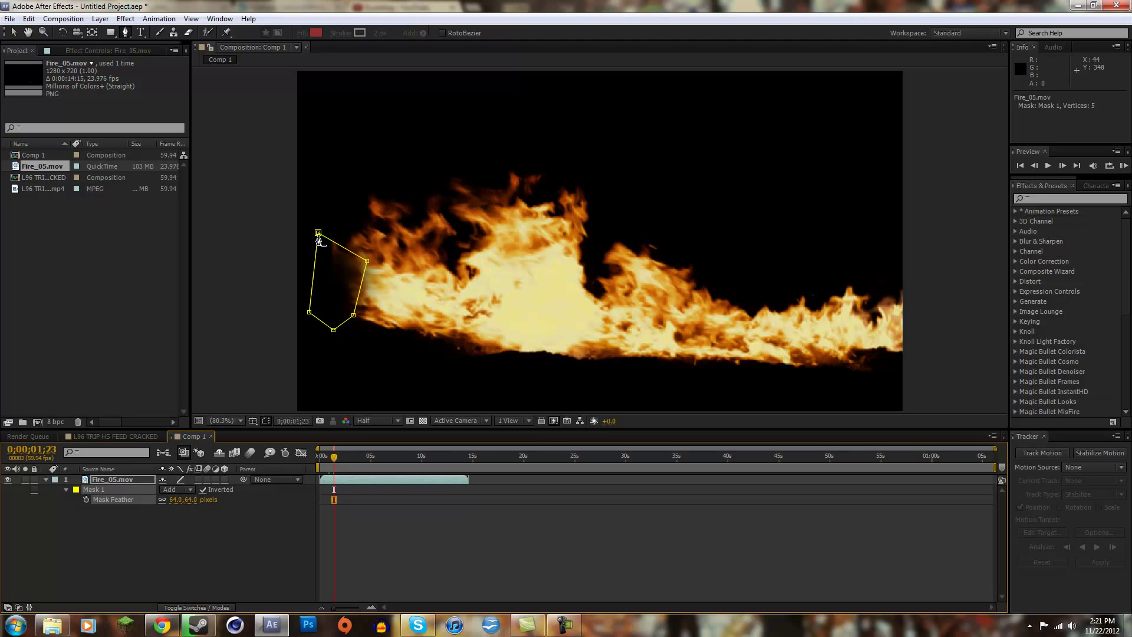
{"action": "mouse_move", "coordinate": [318, 233]}
{"action": "left_mouse_down"}
{"action": "mouse_move", "coordinate": [328, 220]}
{"action": "mouse_move", "coordinate": [319, 219]}
{"action": "left_mouse_up"}
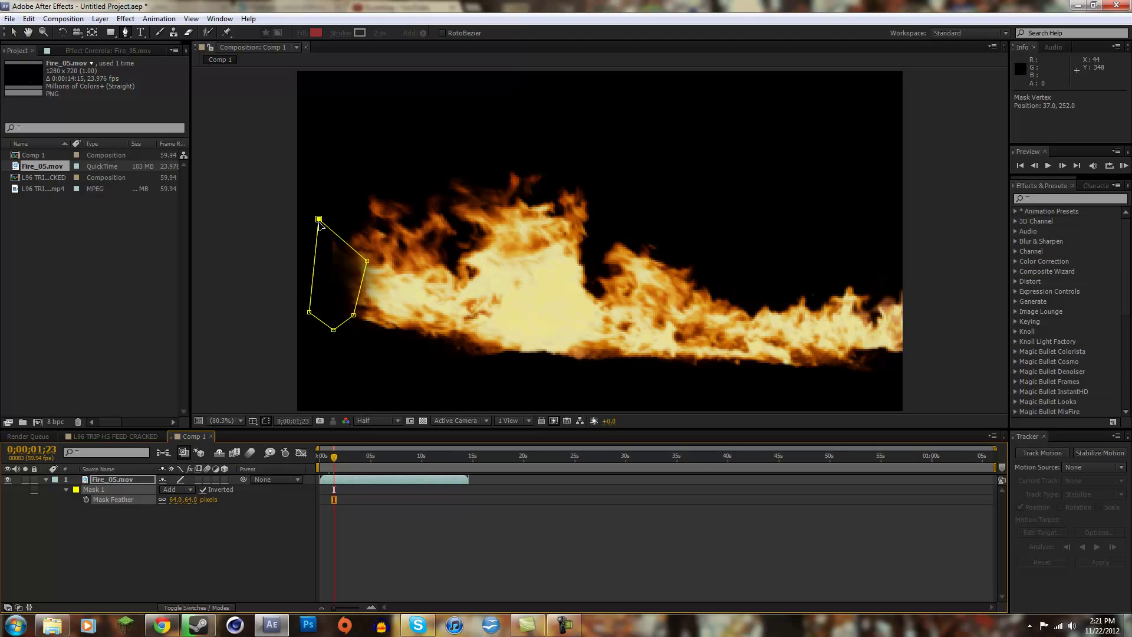
{"action": "left_click_drag", "start_coordinate": [366, 261], "coordinate": [380, 235]}
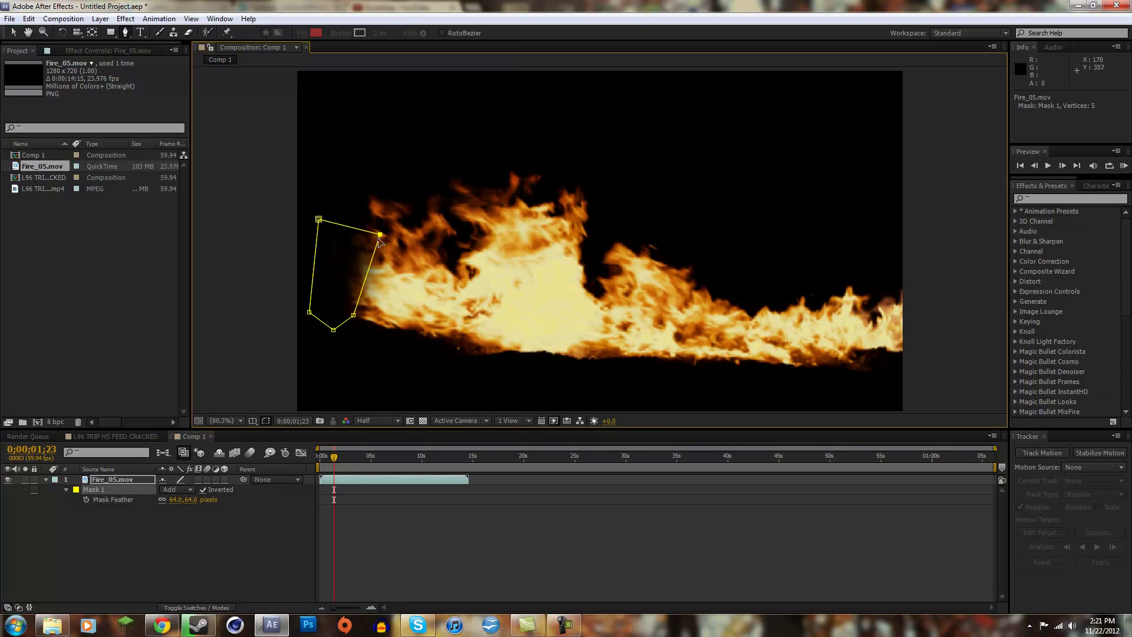
{"action": "left_click_drag", "start_coordinate": [354, 317], "coordinate": [358, 333]}
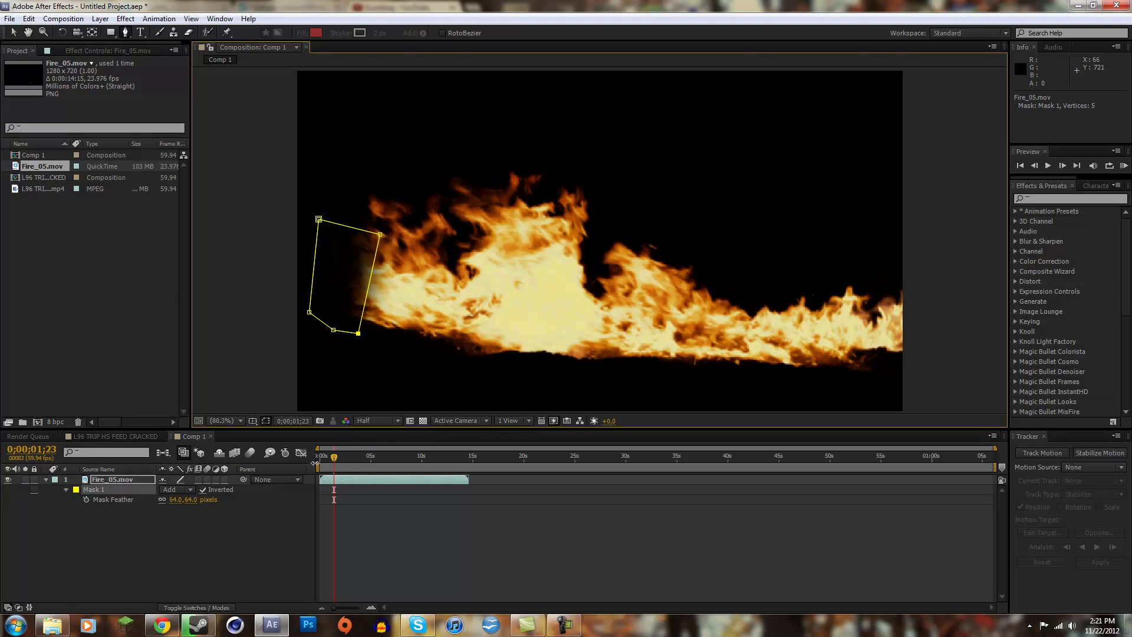
{"action": "left_click_drag", "start_coordinate": [334, 459], "coordinate": [320, 455]}
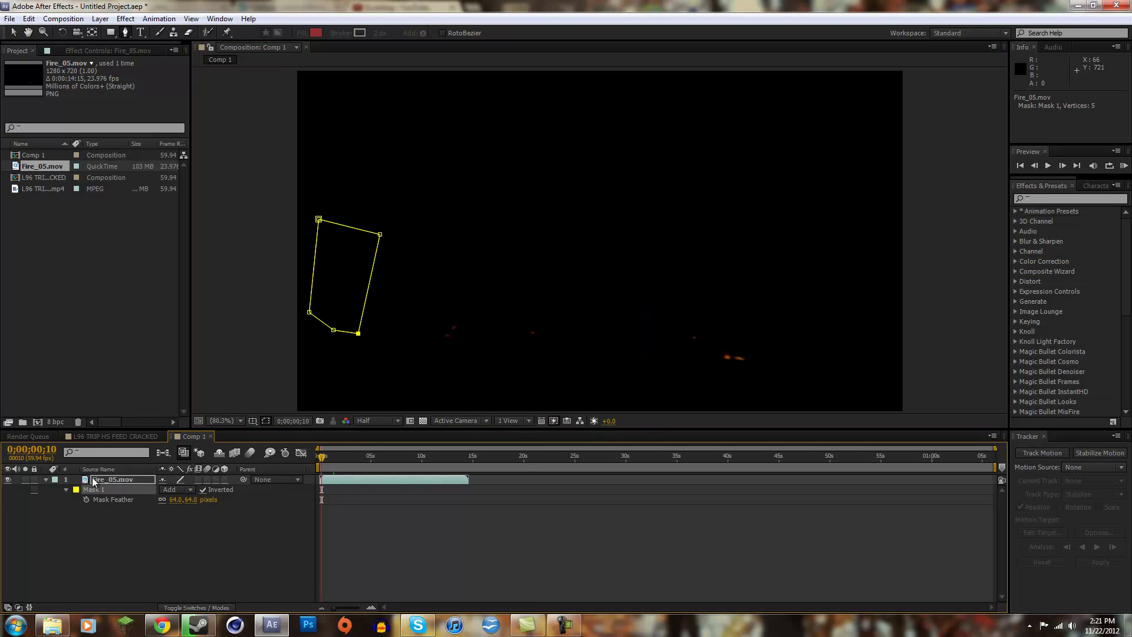
Find Polar Coordinates in Effects & Presets and apply it to the fire layer.
{"action": "left_click", "coordinate": [46, 479]}
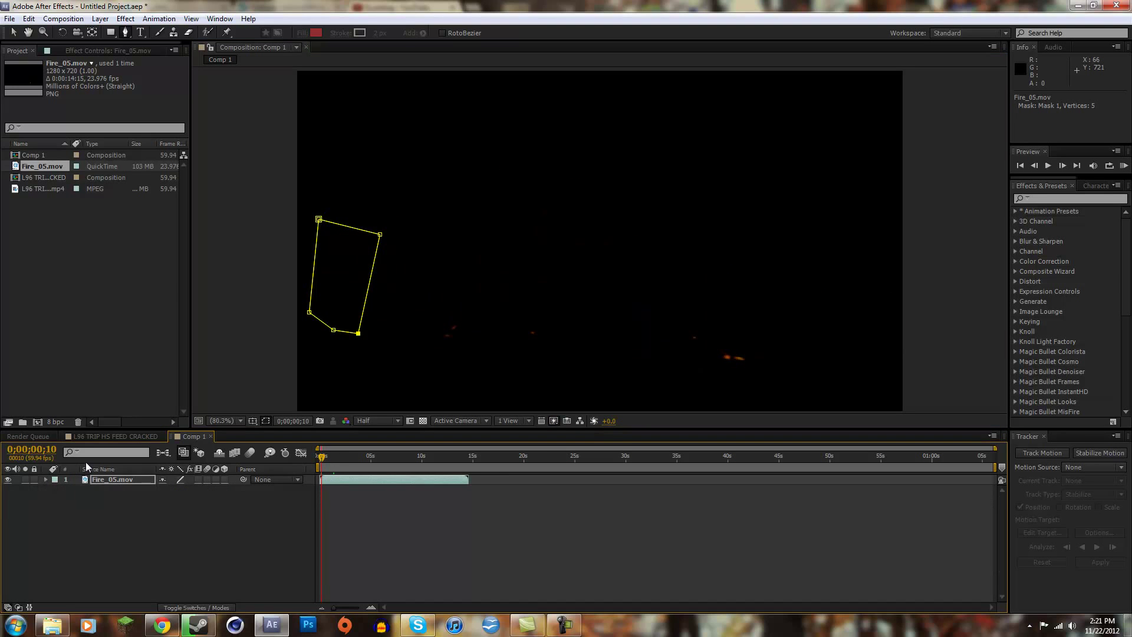
{"action": "mouse_move", "coordinate": [331, 455]}
{"action": "left_mouse_down"}
{"action": "mouse_move", "coordinate": [343, 455]}
{"action": "mouse_move", "coordinate": [307, 458]}
{"action": "mouse_move", "coordinate": [336, 454]}
{"action": "left_mouse_up"}
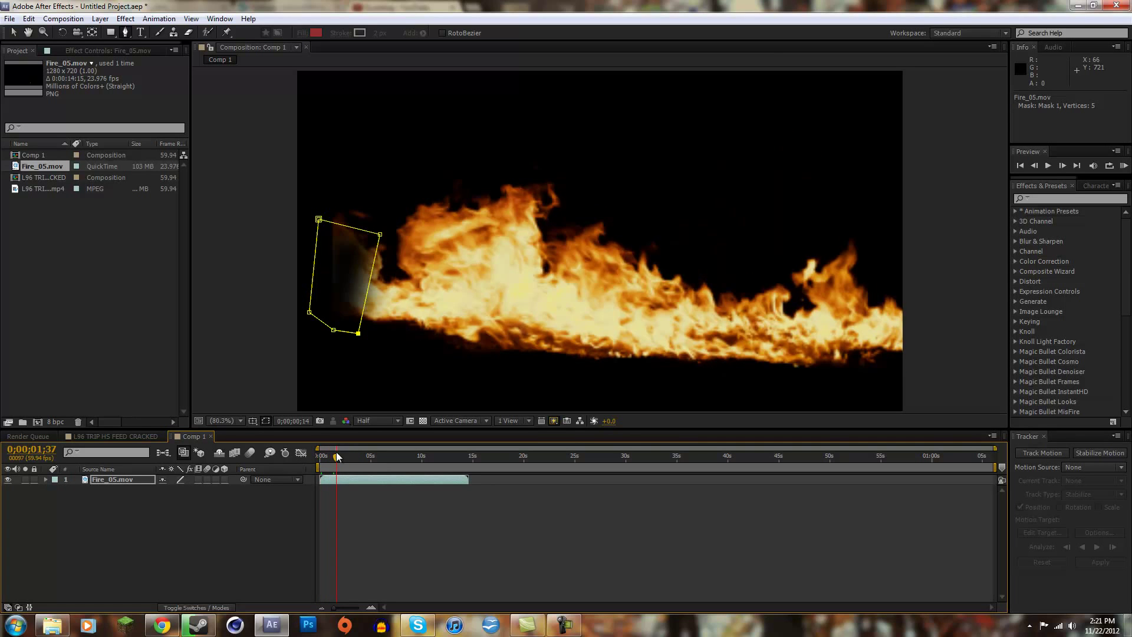
{"action": "left_click", "coordinate": [1044, 198]}
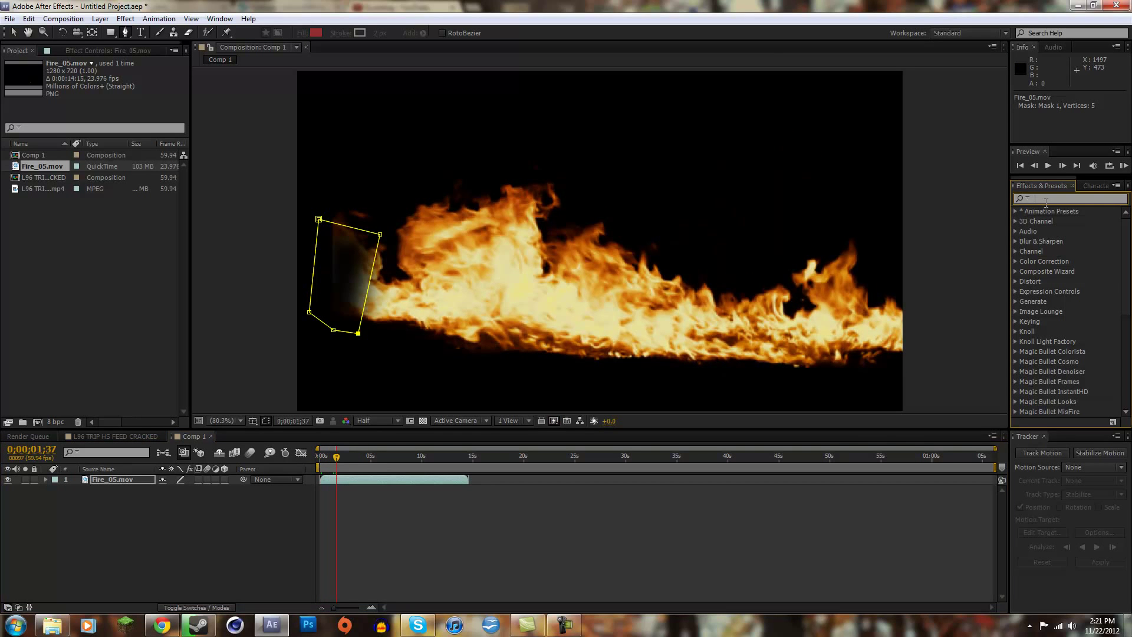
{"action": "type", "text": "polo"}
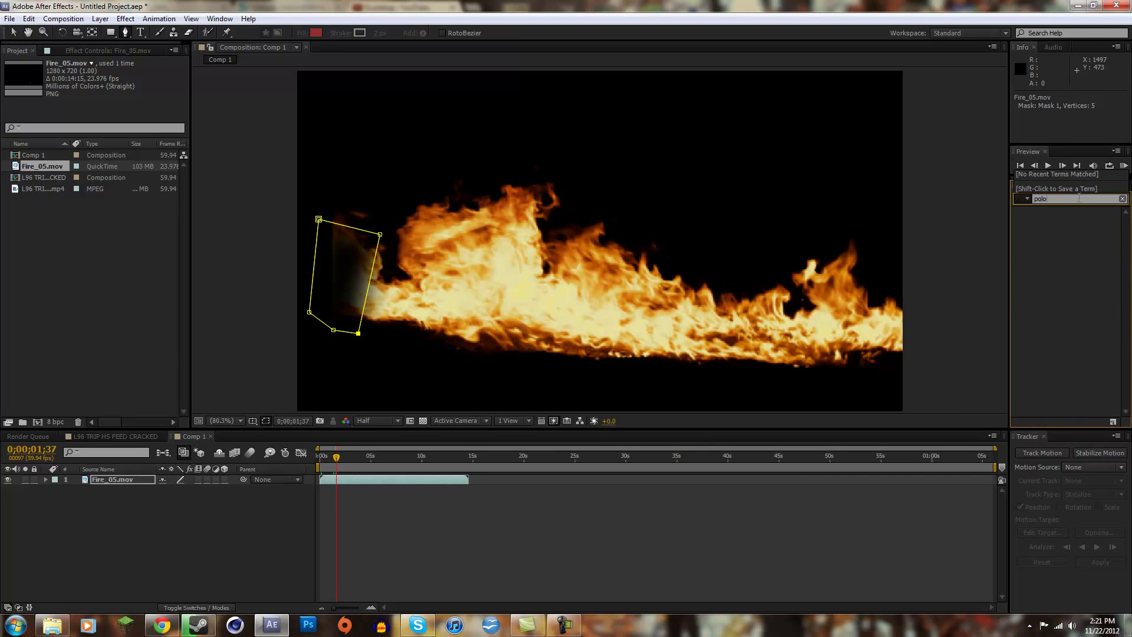
{"action": "key", "text": "BackSpace"}
{"action": "type", "text": "arr"}
{"action": "key", "text": "BackSpace"}
{"action": "left_click_drag", "start_coordinate": [1070, 221], "coordinate": [541, 329]}
Set Polar Coordinates to 100% interpolation with Rect to Polar conversion.
{"action": "key", "text": "v"}
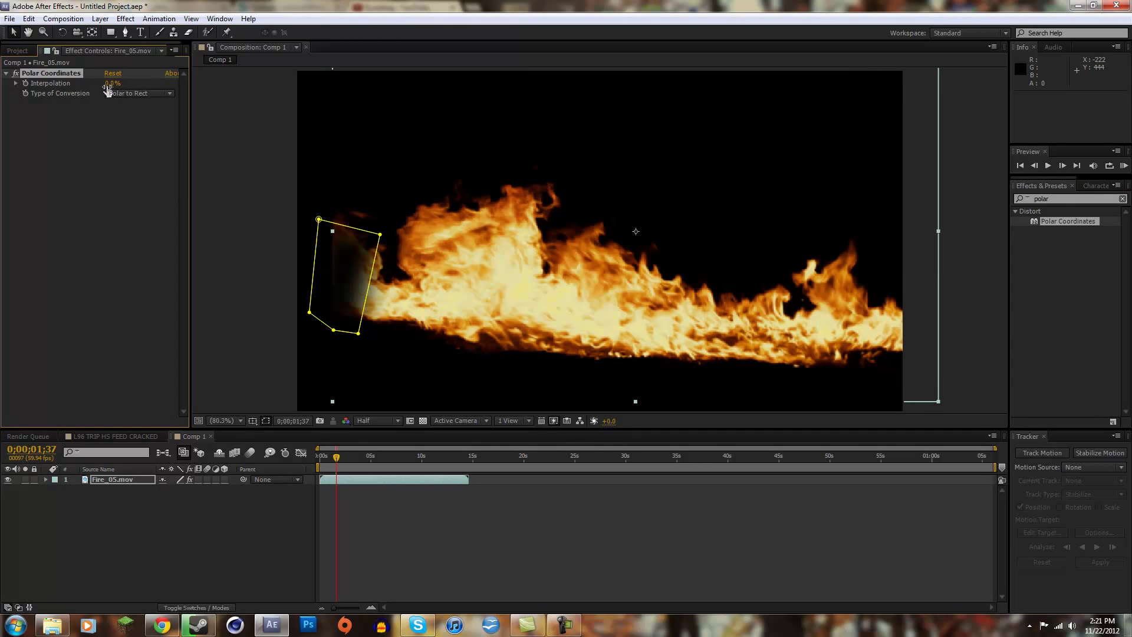
{"action": "left_click_drag", "start_coordinate": [153, 79], "coordinate": [218, 77]}
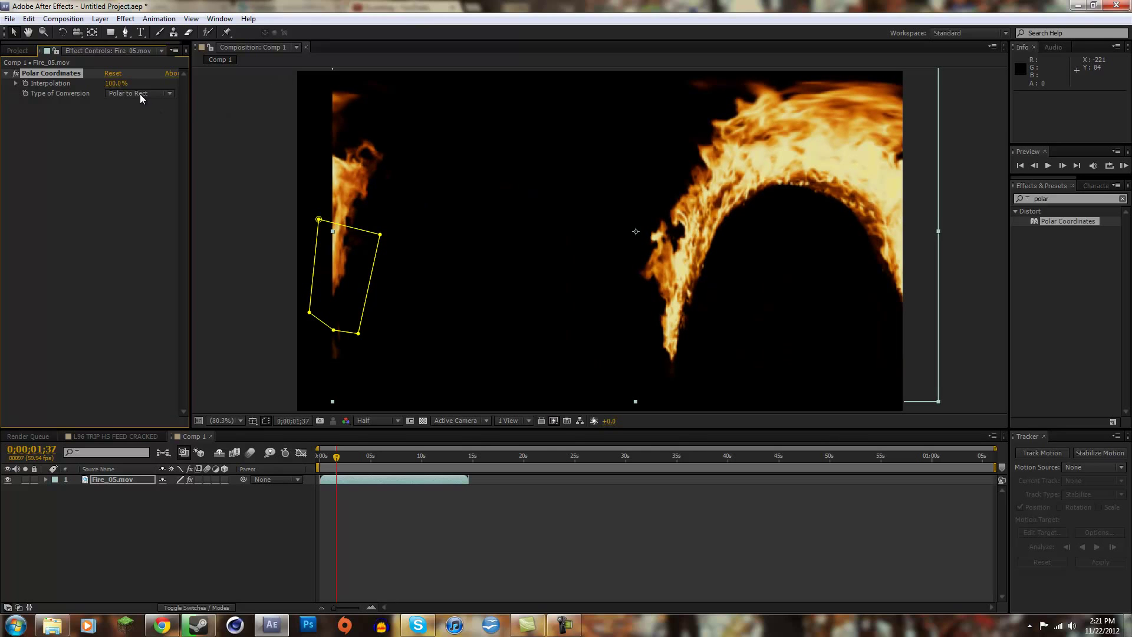
{"action": "left_click", "coordinate": [164, 93]}
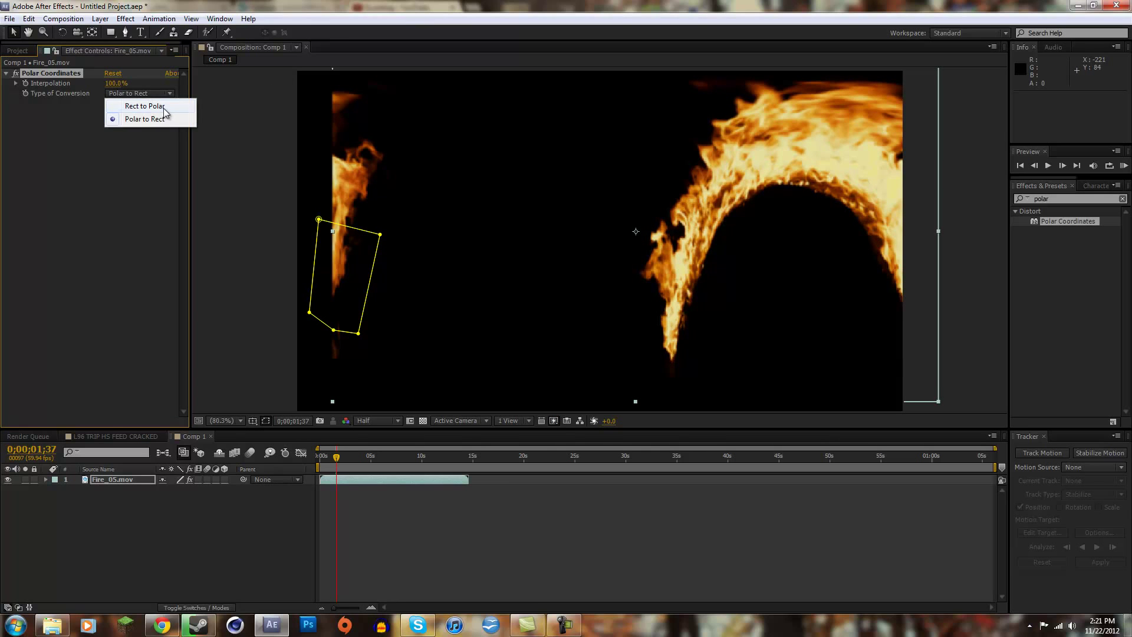
{"action": "left_click", "coordinate": [165, 107]}
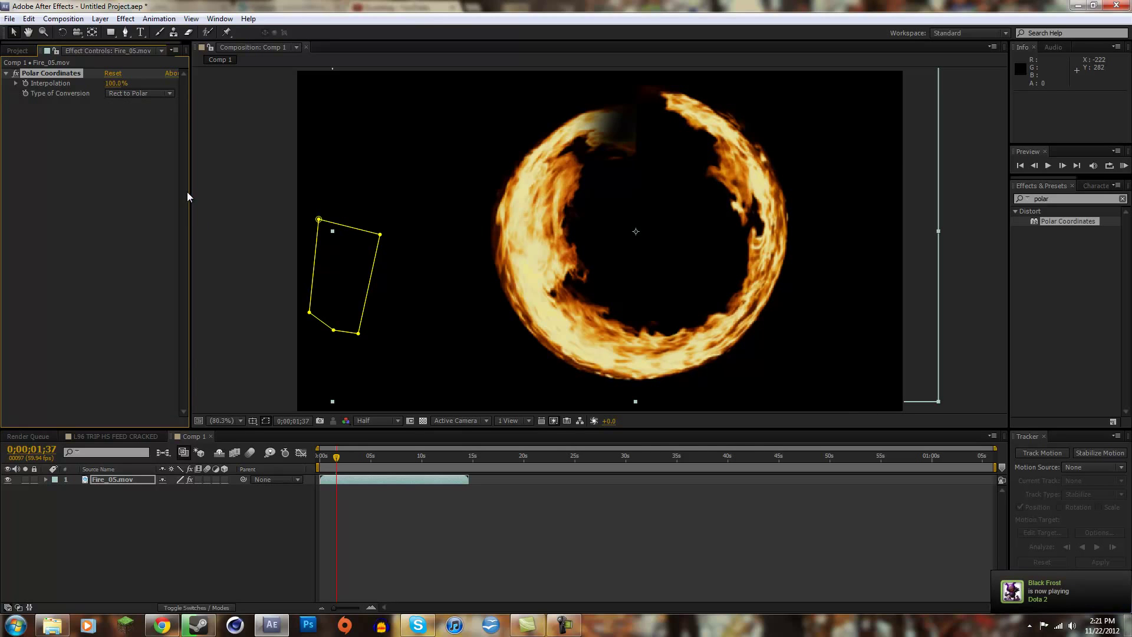
Try scaling the ring to 105%, undo that, and shift the ring left in the frame.
{"action": "left_click", "coordinate": [94, 479]}
{"action": "key", "text": "s"}
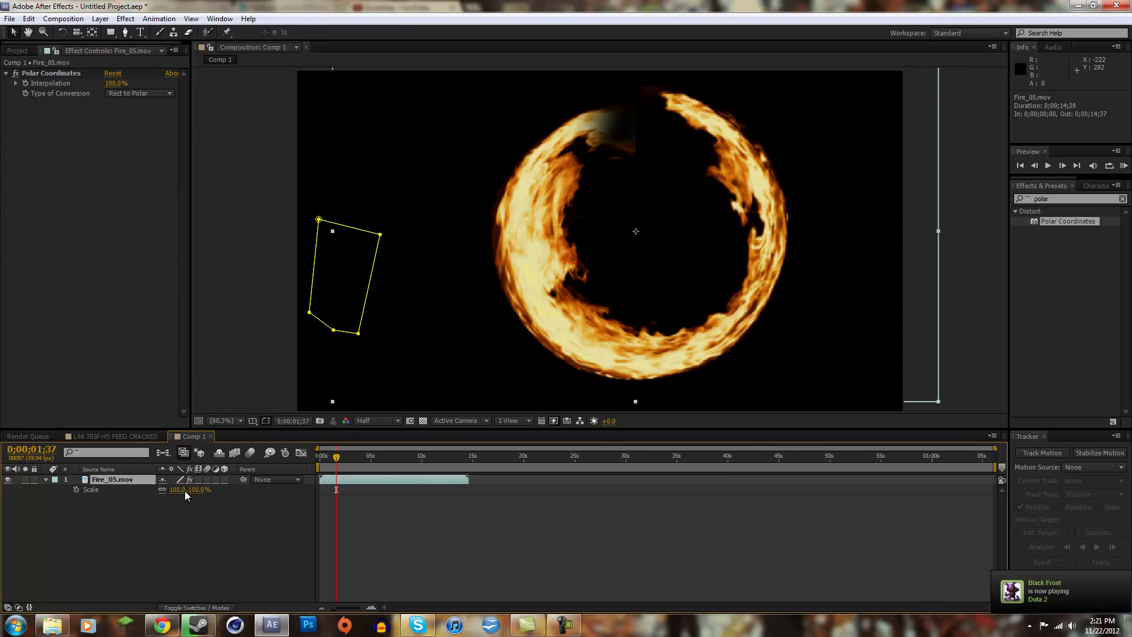
{"action": "mouse_move", "coordinate": [185, 491]}
{"action": "left_mouse_down"}
{"action": "mouse_move", "coordinate": [165, 491]}
{"action": "mouse_move", "coordinate": [188, 490]}
{"action": "left_mouse_up"}
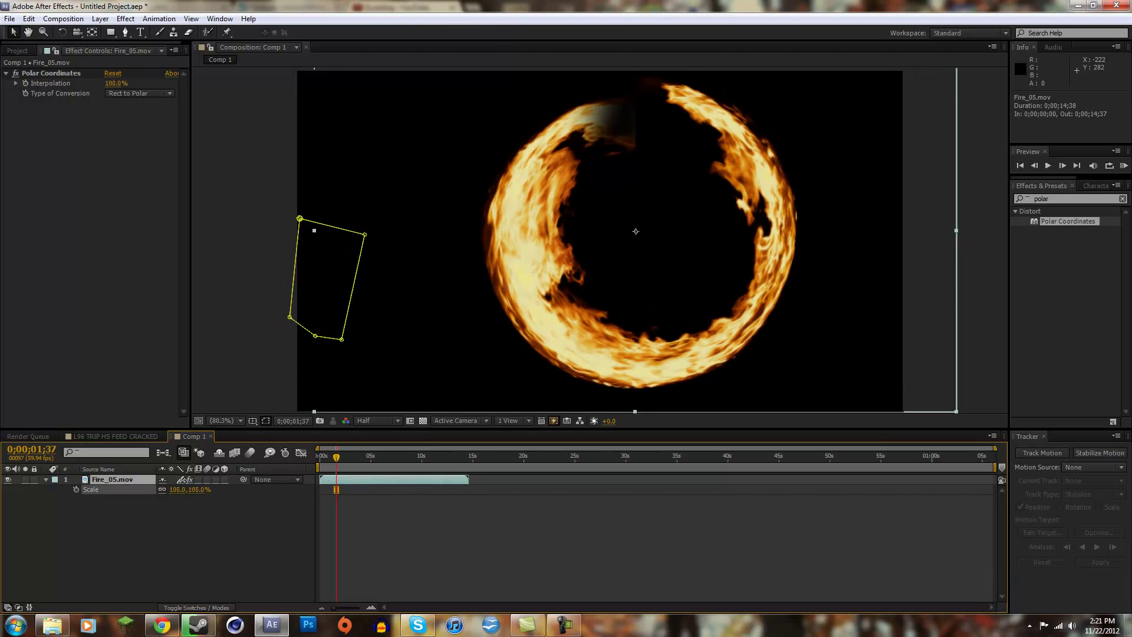
{"action": "key", "text": "ctrl+z"}
{"action": "key", "text": "ctrl+z"}
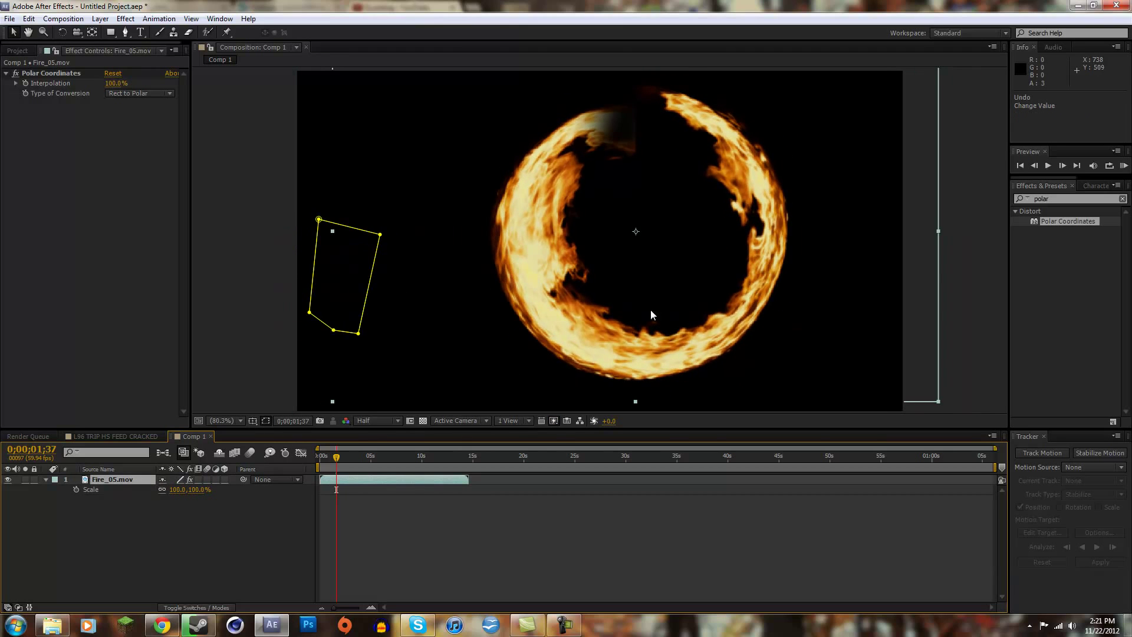
{"action": "left_click_drag", "start_coordinate": [651, 311], "coordinate": [591, 311]}
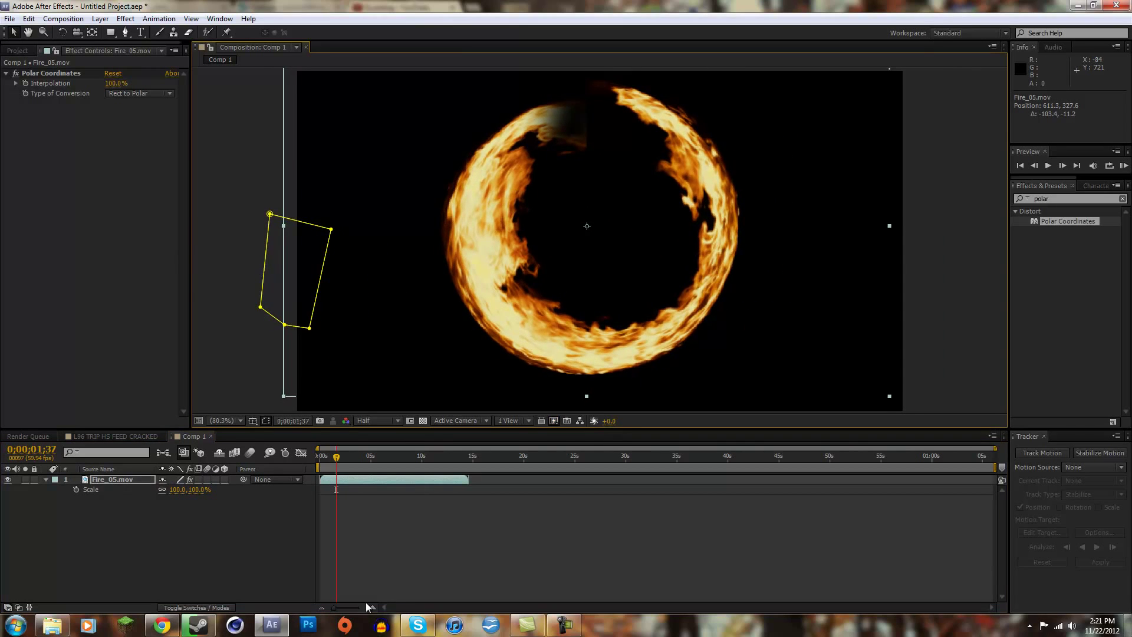
{"action": "left_click_drag", "start_coordinate": [338, 458], "coordinate": [372, 463]}
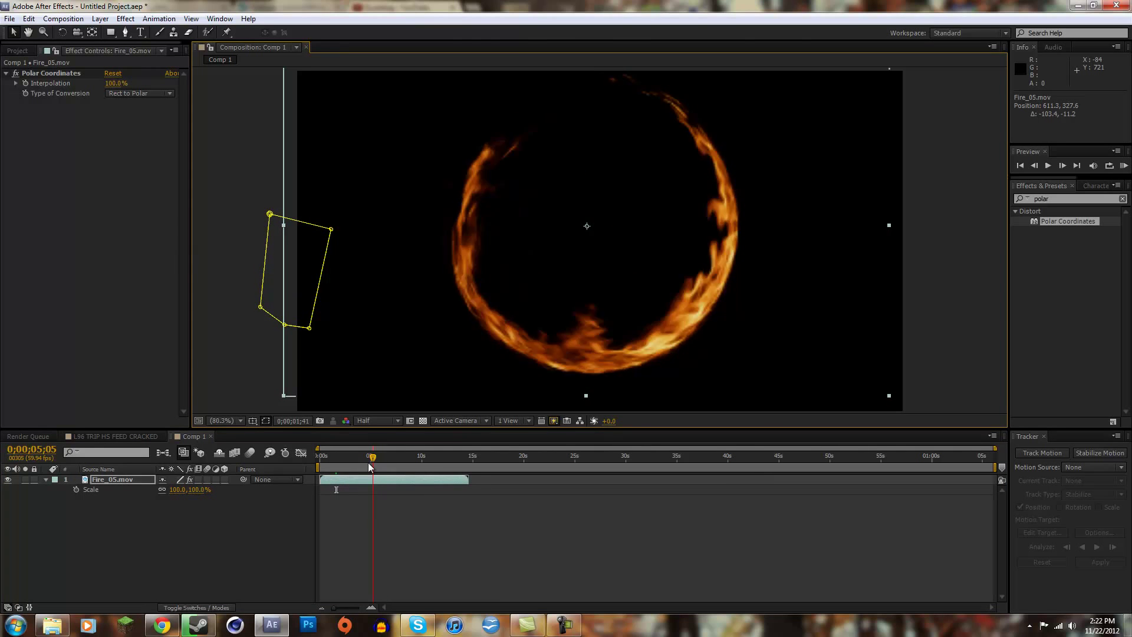
Delete the Polar Coordinates effect from the fire layer.
{"action": "left_click", "coordinate": [58, 76]}
{"action": "key", "text": "Delete"}
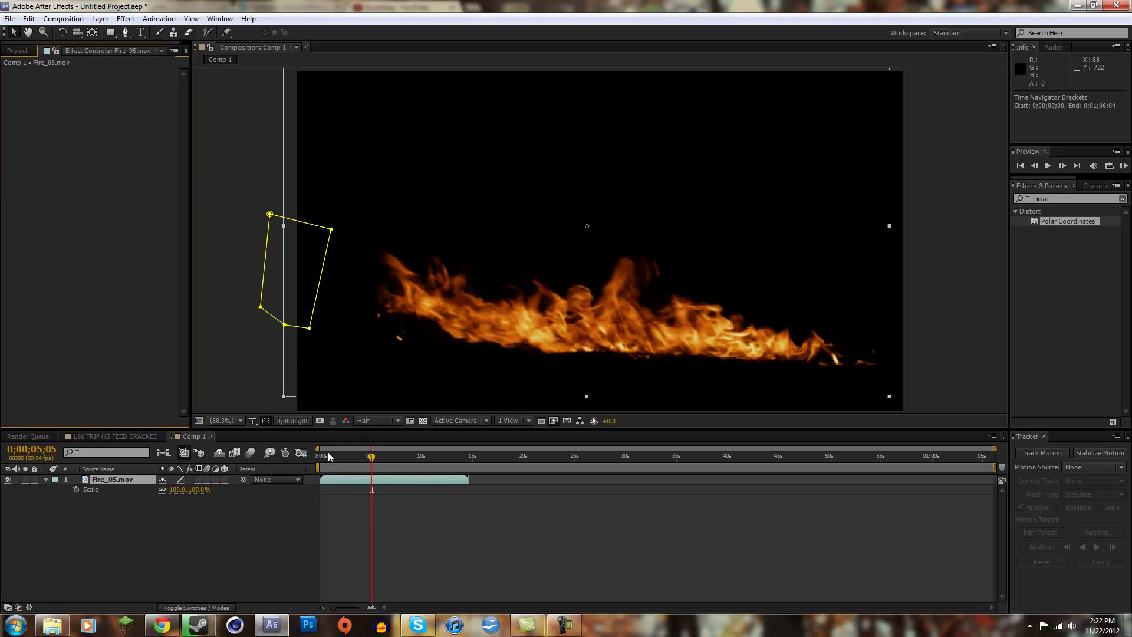
{"action": "left_click_drag", "start_coordinate": [316, 457], "coordinate": [281, 433]}
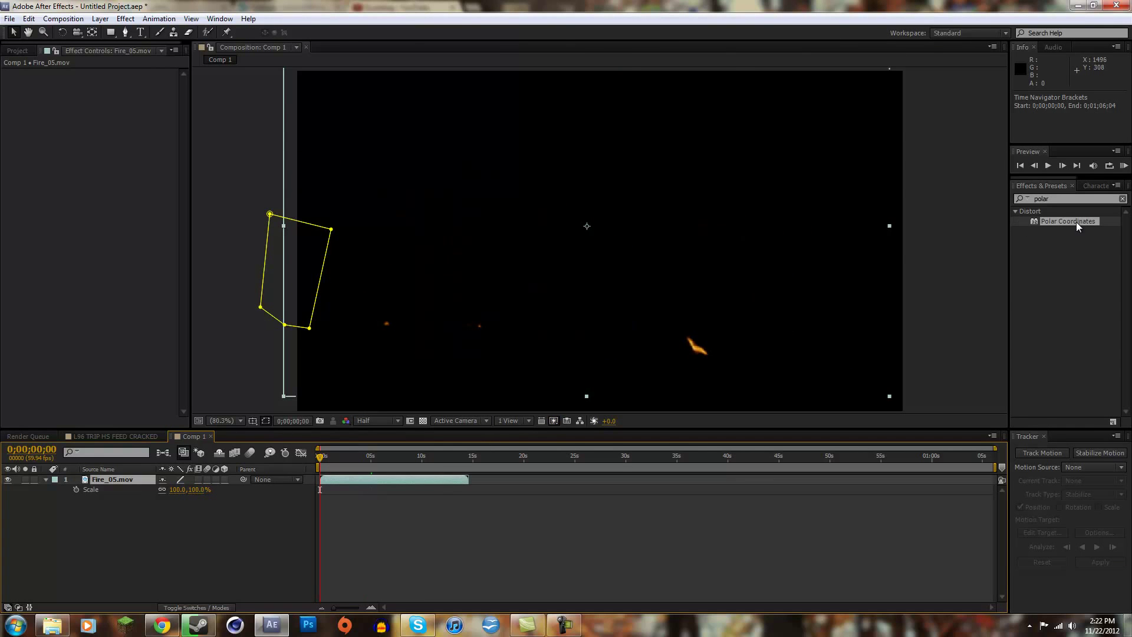
Reapply Polar Coordinates with Rect to Polar at 100% interpolation, then duplicate the fire layer.
{"action": "left_click_drag", "start_coordinate": [1077, 226], "coordinate": [404, 479]}
{"action": "left_click", "coordinate": [124, 93]}
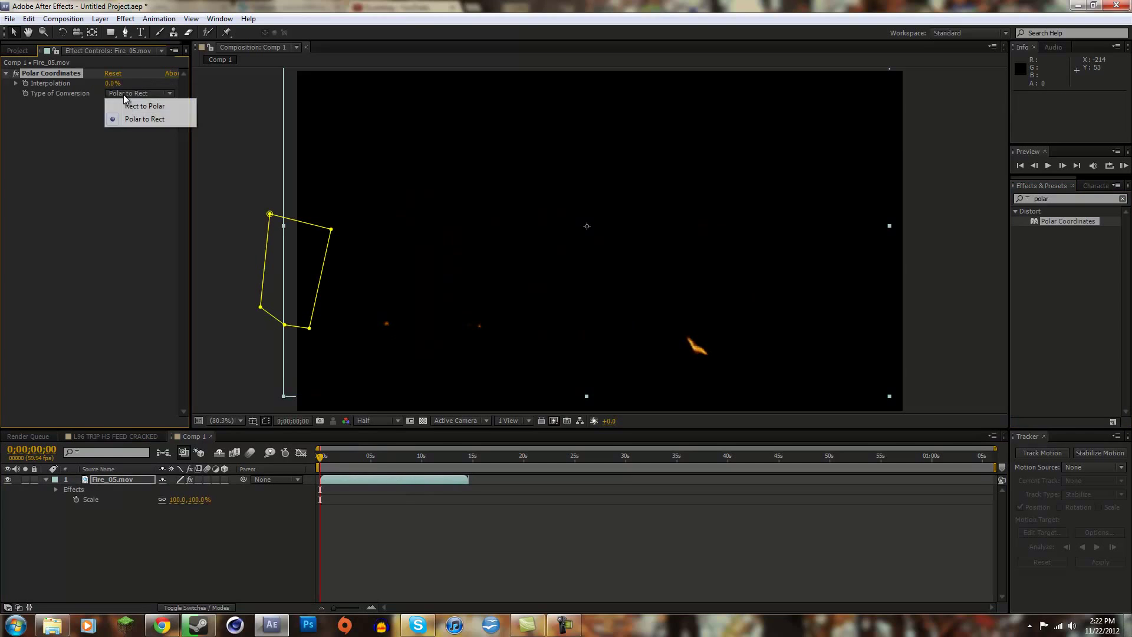
{"action": "left_click", "coordinate": [144, 106]}
{"action": "left_click_drag", "start_coordinate": [113, 83], "coordinate": [244, 83]}
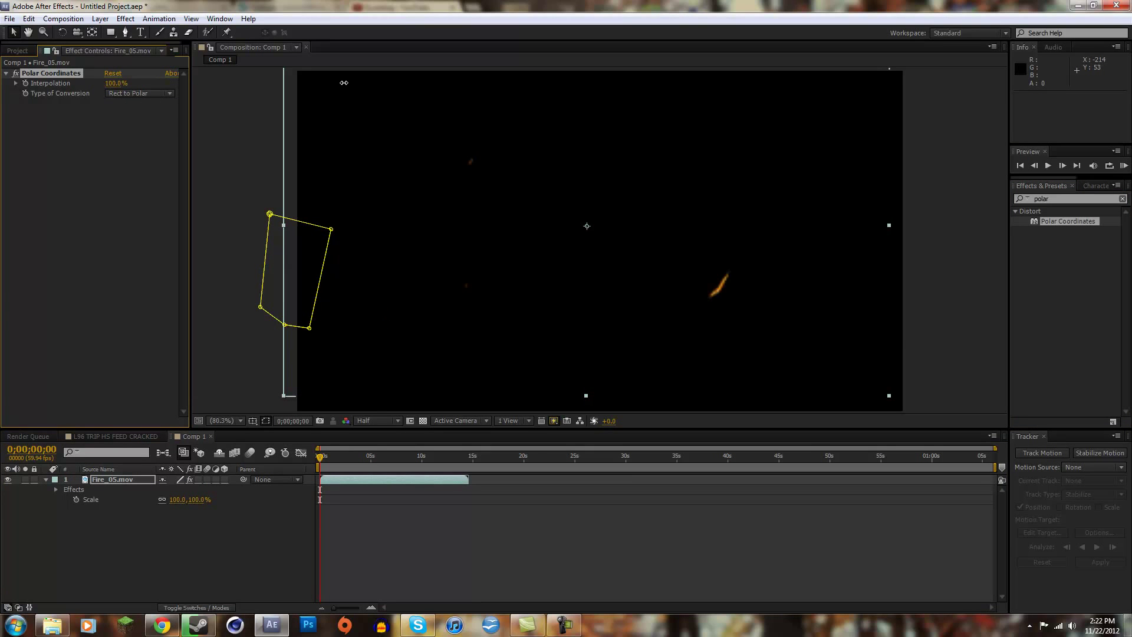
{"action": "left_click_drag", "start_coordinate": [320, 455], "coordinate": [385, 455]}
{"action": "left_click", "coordinate": [134, 480]}
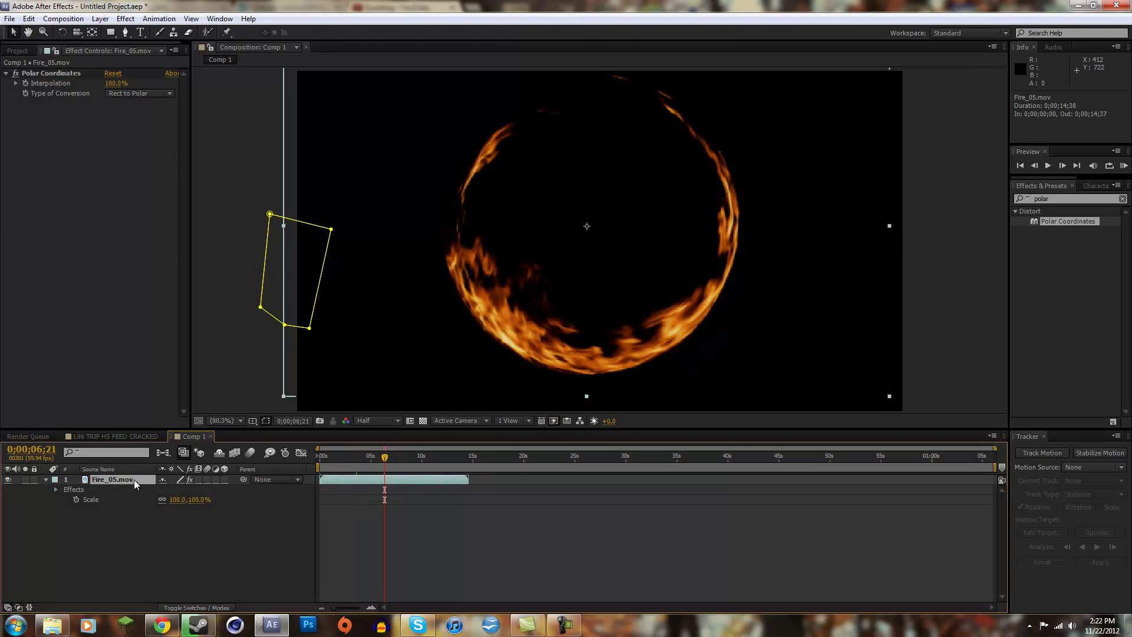
{"action": "key", "text": "ctrl+d"}
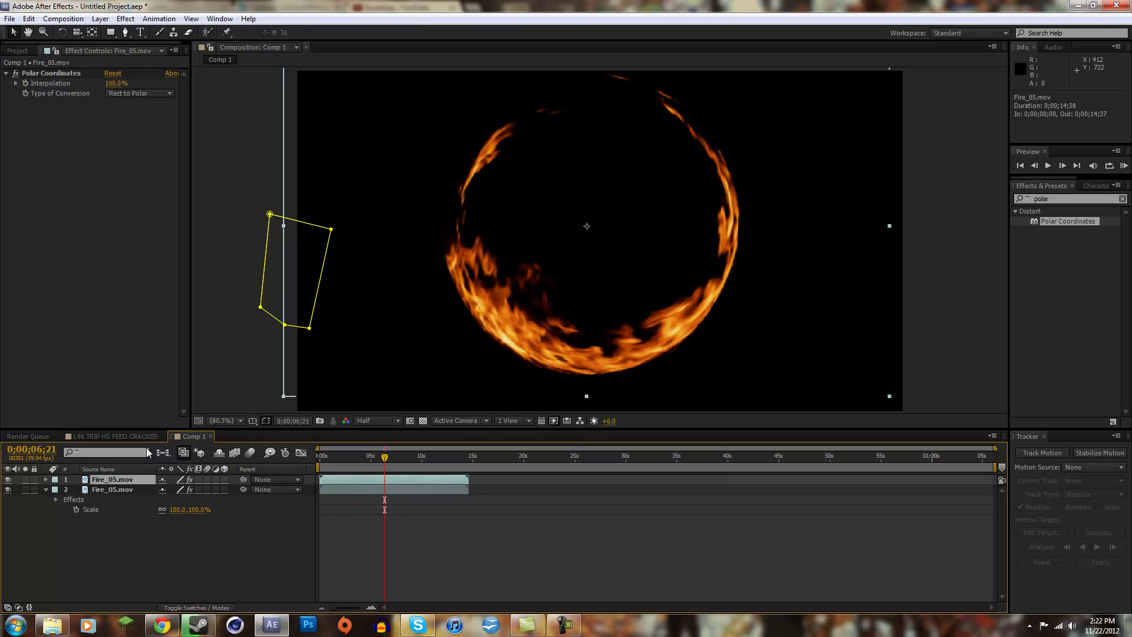
Rotate the duplicate fire layer to 0x+186° and preview the combined ring.
{"action": "key", "text": "r"}
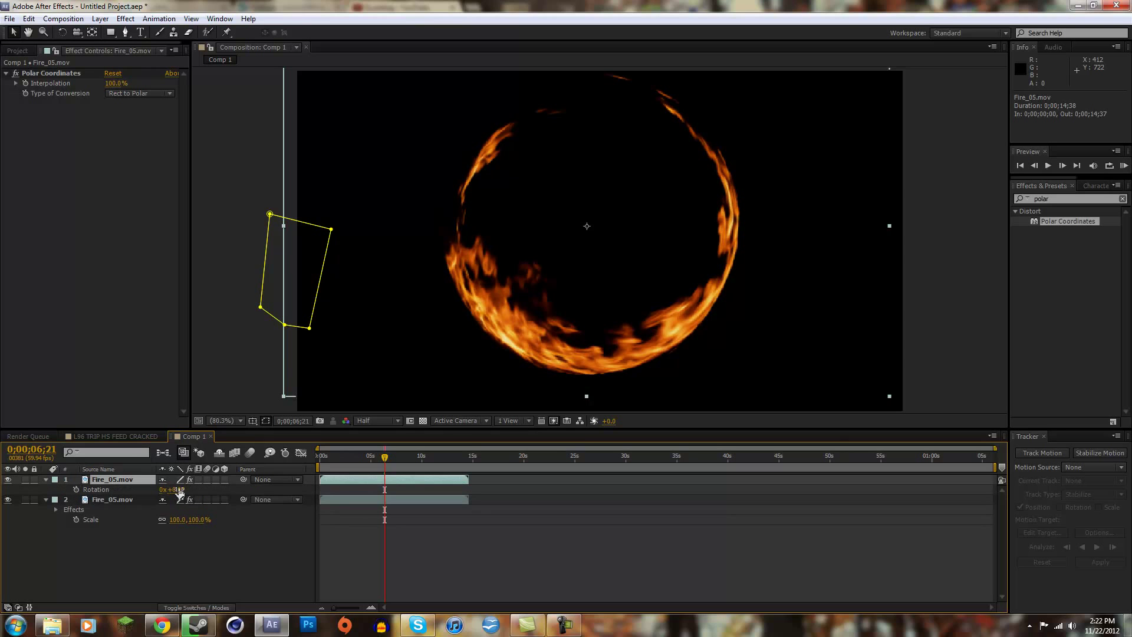
{"action": "left_click_drag", "start_coordinate": [176, 489], "coordinate": [282, 481]}
{"action": "left_click_drag", "start_coordinate": [558, 306], "coordinate": [571, 304]}
{"action": "left_click_drag", "start_coordinate": [384, 457], "coordinate": [345, 434]}
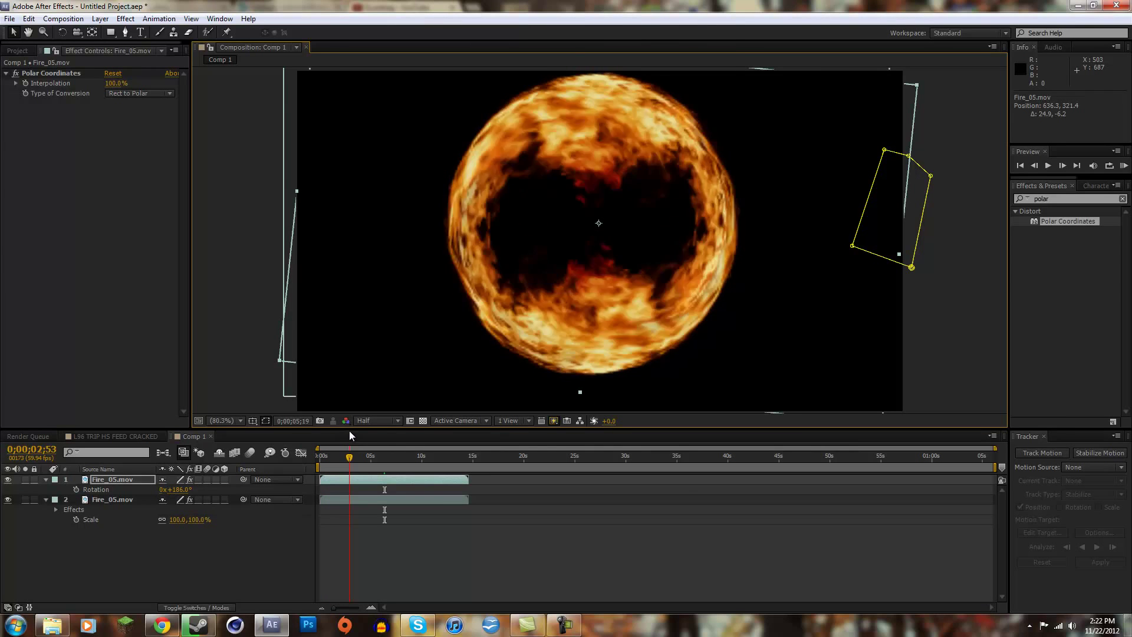
{"action": "left_click_drag", "start_coordinate": [349, 431], "coordinate": [303, 460]}
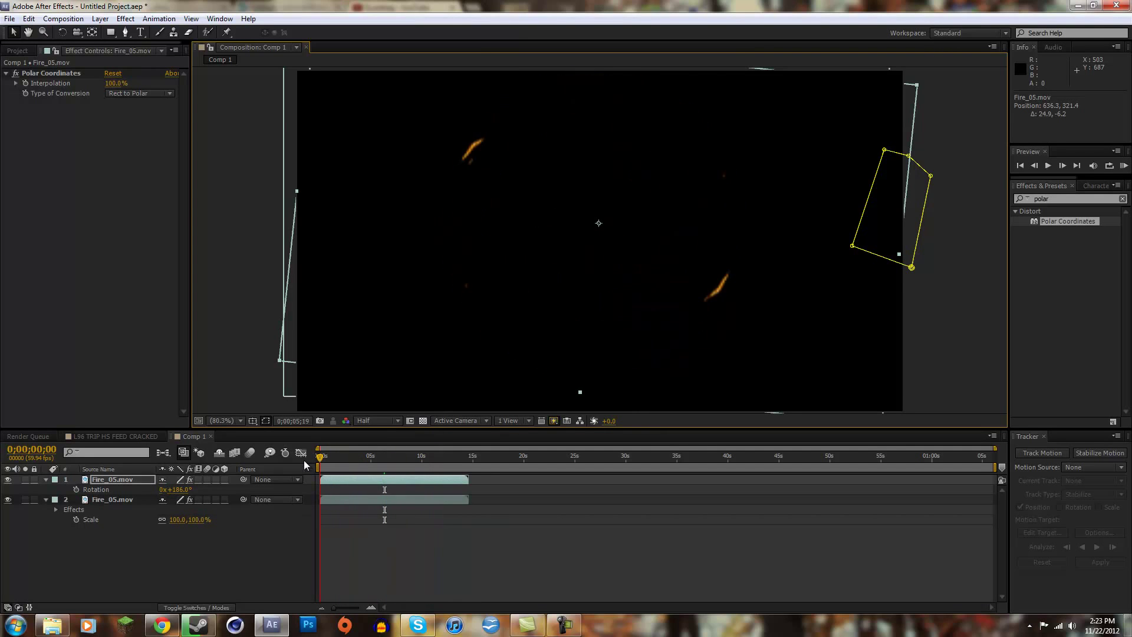
Add Comp 1 as a layer above the gameplay clip in L96 TRIP HS FEED CRACKED.
{"action": "left_click", "coordinate": [139, 435]}
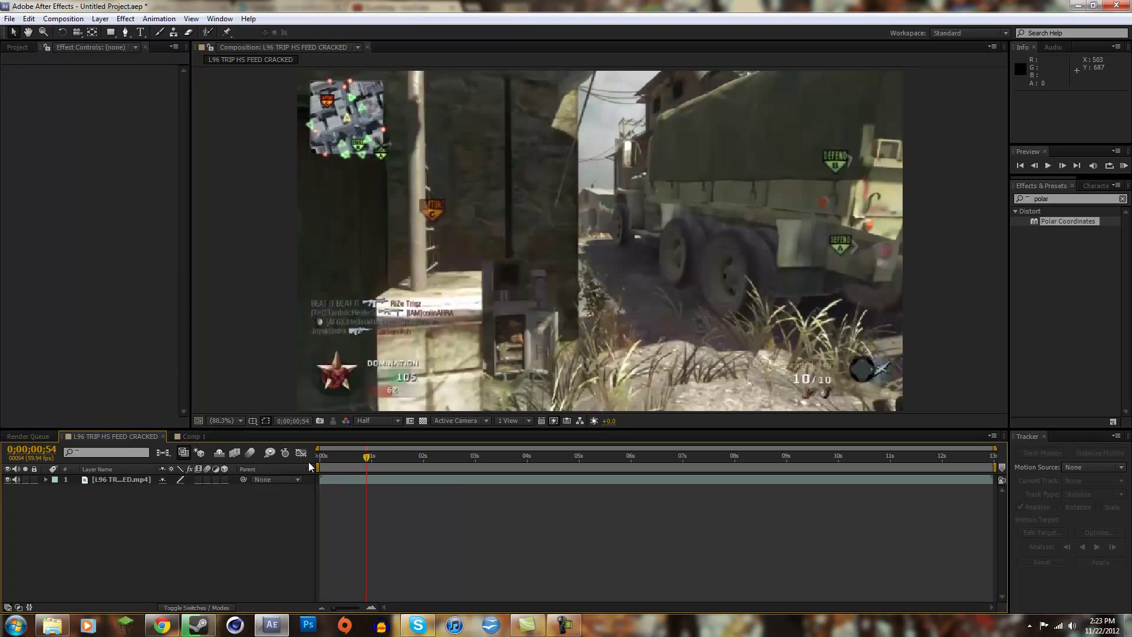
{"action": "left_click", "coordinate": [24, 47]}
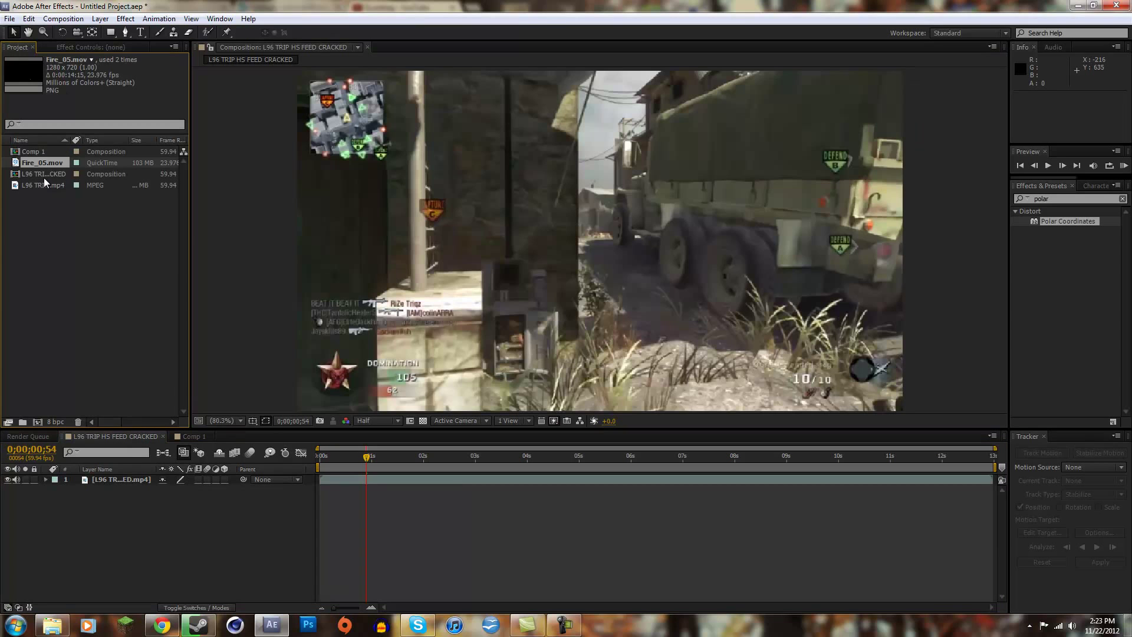
{"action": "left_click", "coordinate": [32, 151]}
{"action": "left_click", "coordinate": [189, 437]}
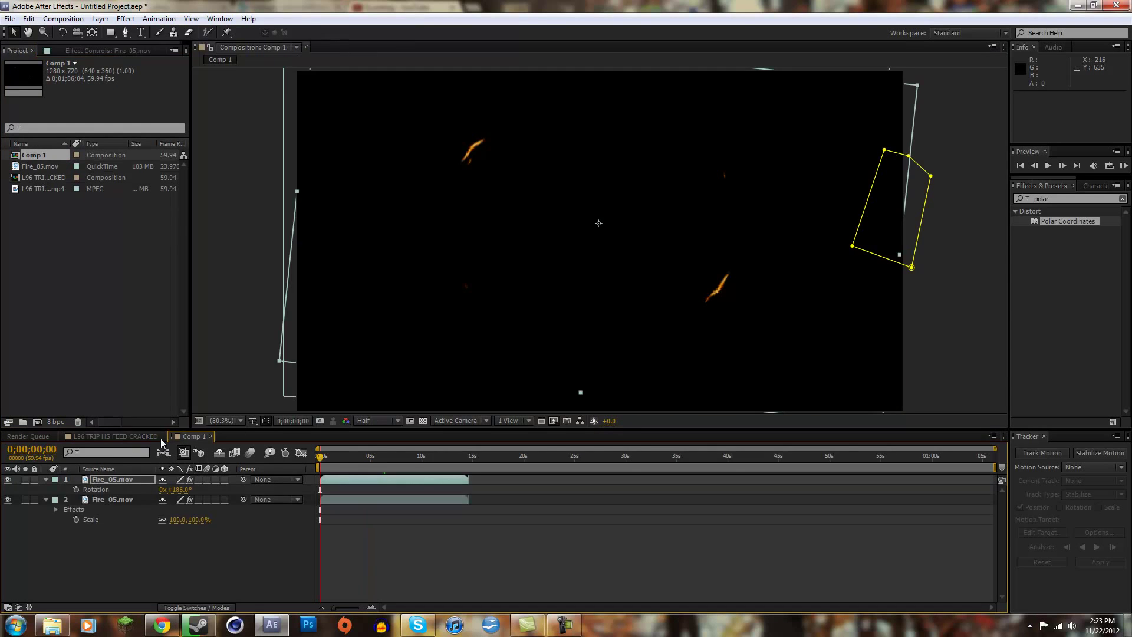
{"action": "left_click", "coordinate": [118, 436]}
{"action": "left_click_drag", "start_coordinate": [35, 151], "coordinate": [121, 479]}
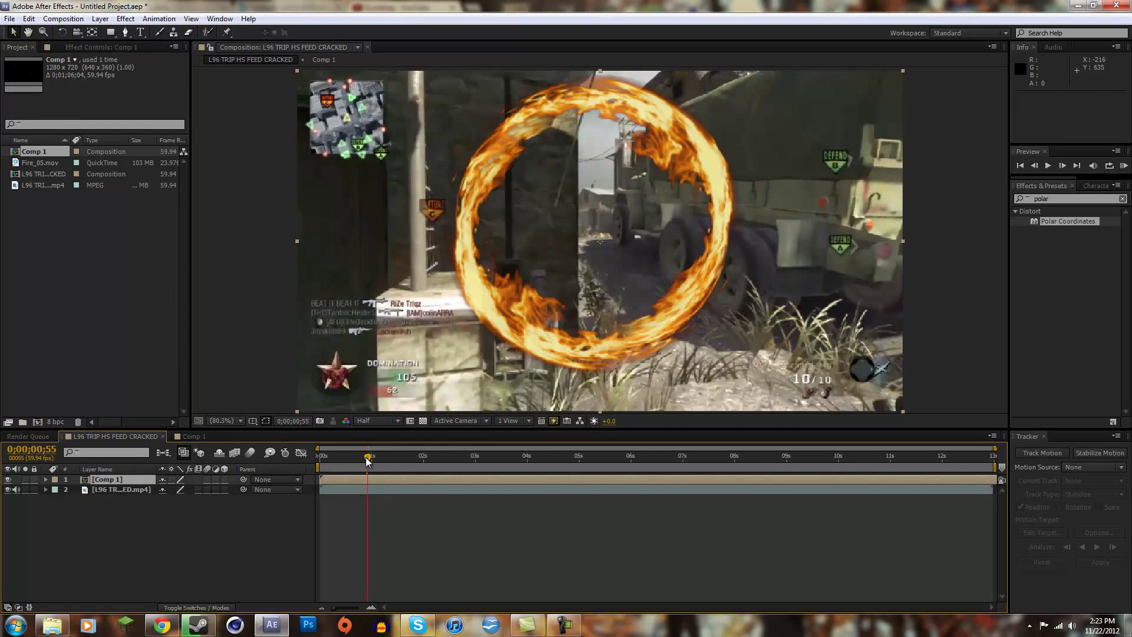
Start the fire-ring layer at 0;00;02;25, when the scope appears, and centre it on the scope.
{"action": "left_click_drag", "start_coordinate": [367, 461], "coordinate": [383, 462]}
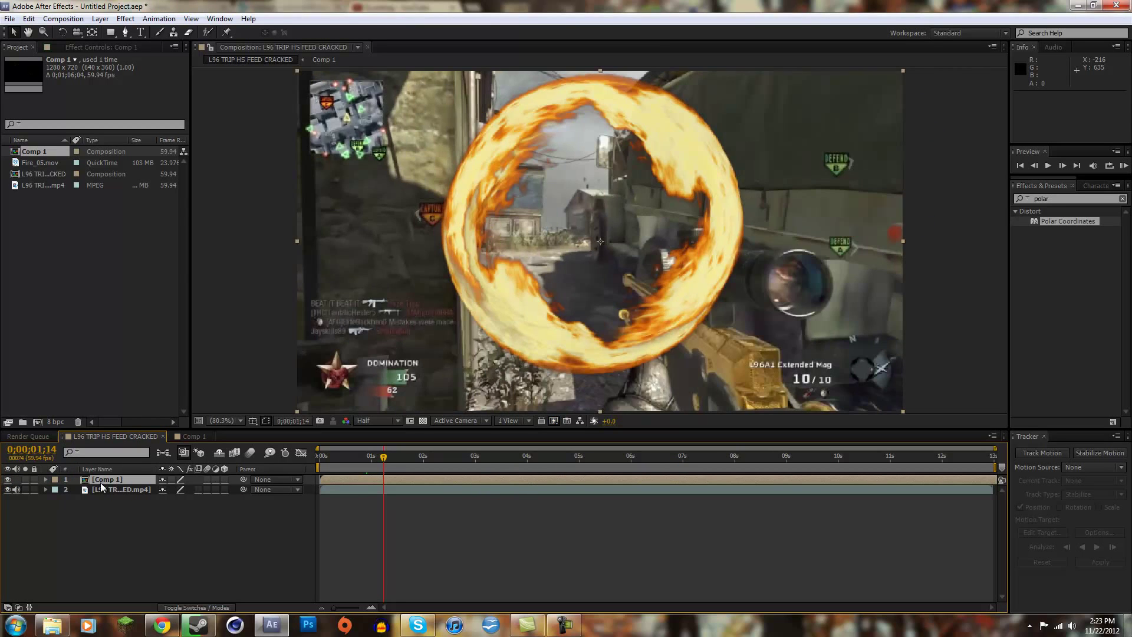
{"action": "left_click", "coordinate": [8, 481]}
{"action": "left_click_drag", "start_coordinate": [387, 457], "coordinate": [444, 433]}
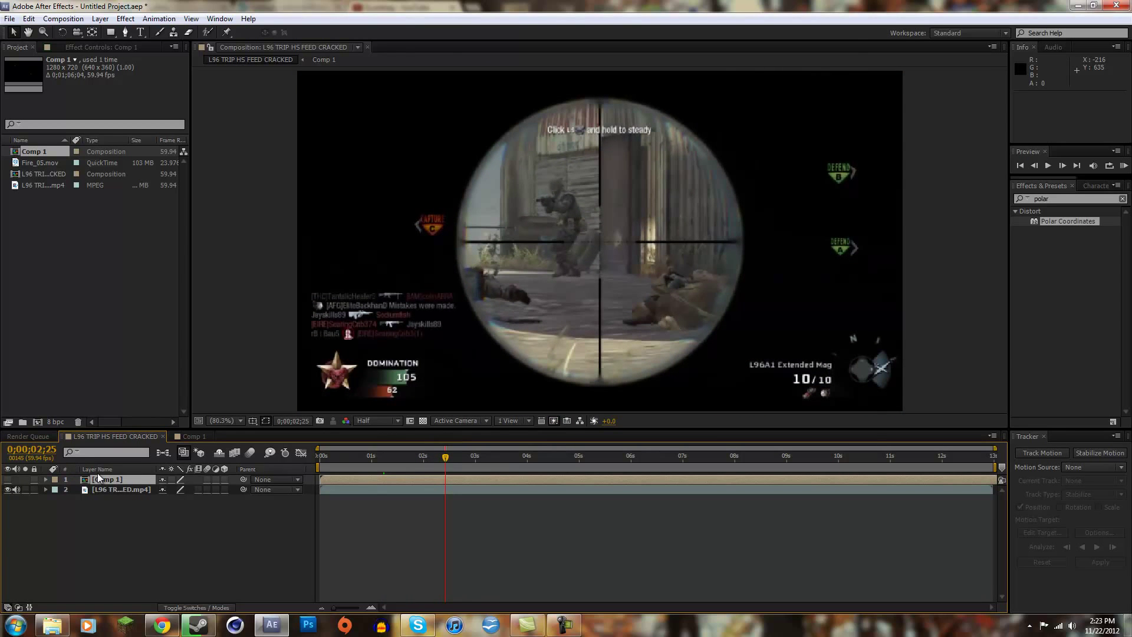
{"action": "left_click", "coordinate": [8, 479]}
{"action": "left_click_drag", "start_coordinate": [382, 478], "coordinate": [507, 480]}
{"action": "left_click_drag", "start_coordinate": [446, 457], "coordinate": [483, 461]}
{"action": "left_click_drag", "start_coordinate": [579, 228], "coordinate": [586, 248]}
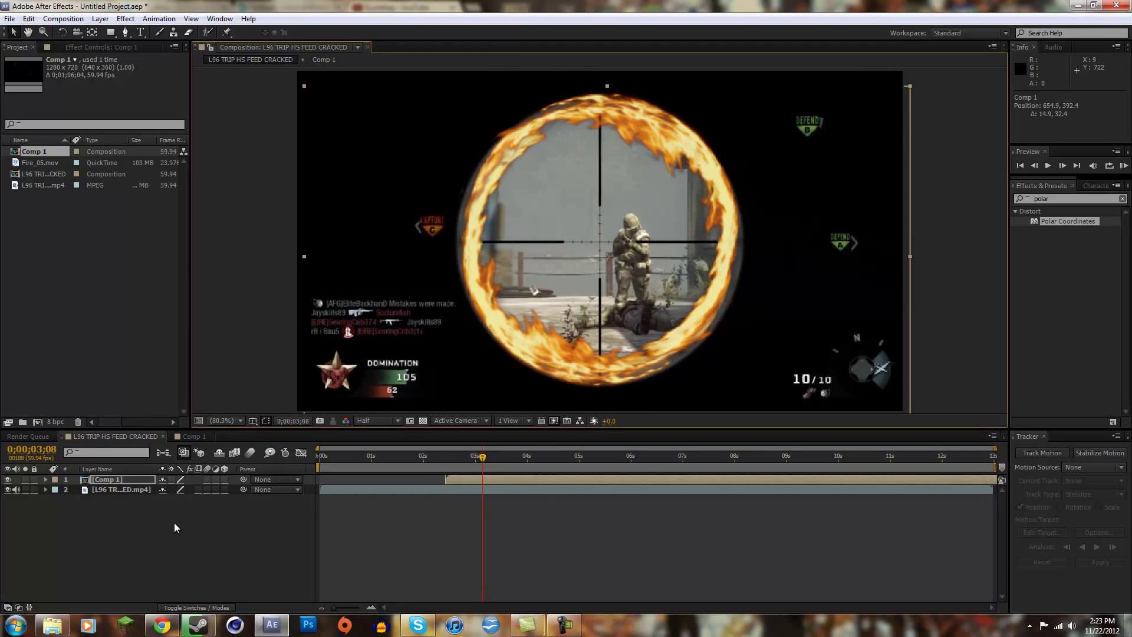
Enlarge the fire ring's scale slightly.
{"action": "key", "text": "s"}
{"action": "left_click_drag", "start_coordinate": [199, 489], "coordinate": [207, 489]}
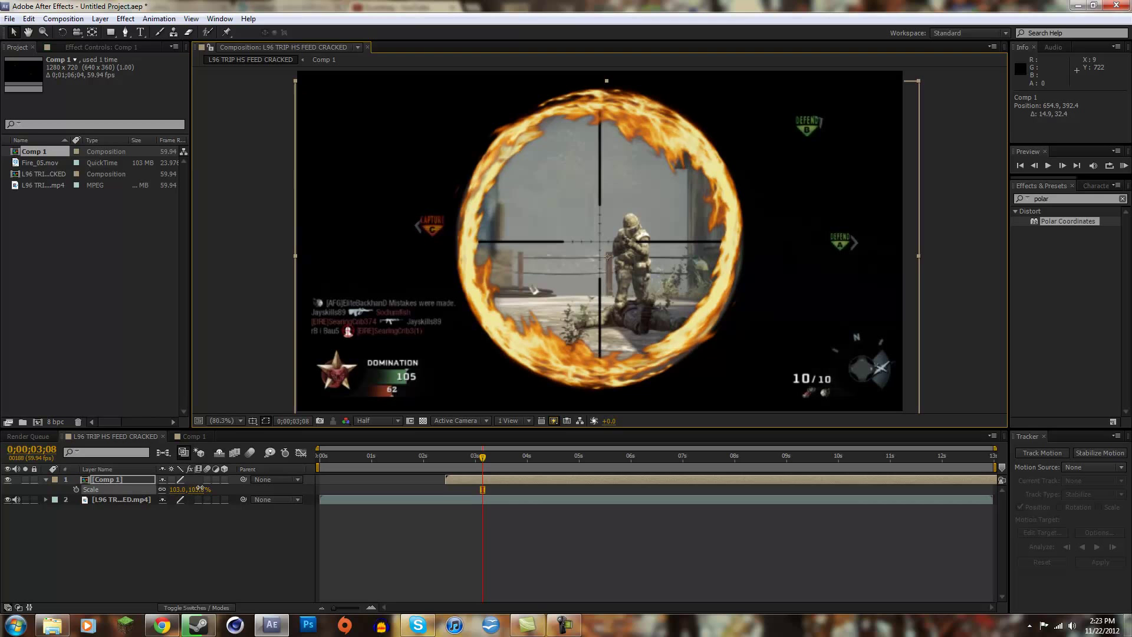
{"action": "key", "text": "s"}
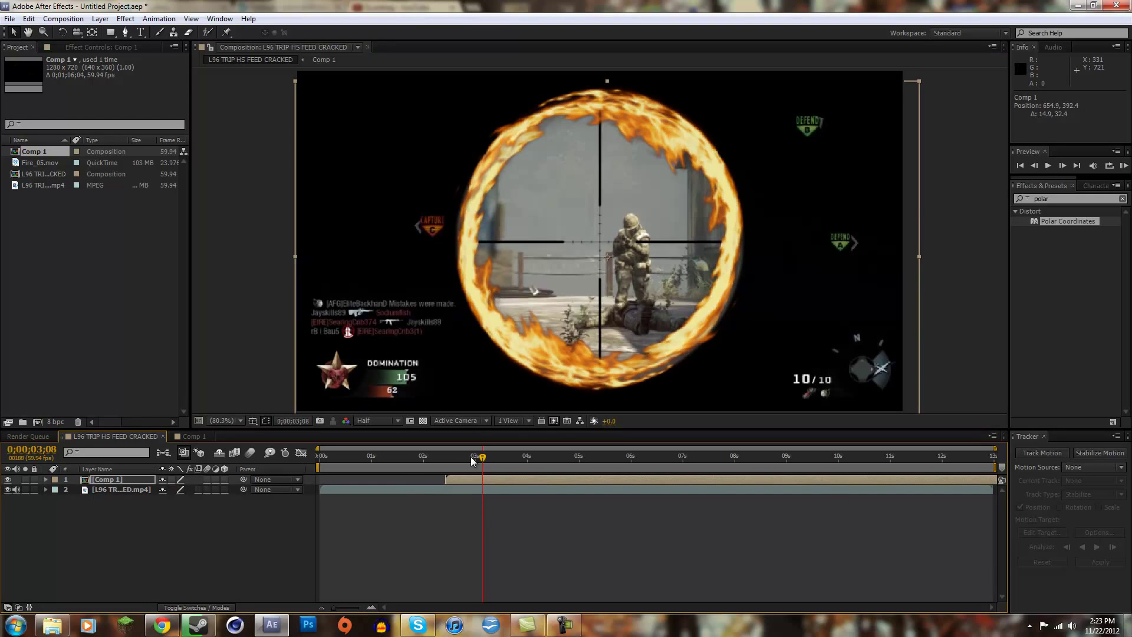
{"action": "left_click_drag", "start_coordinate": [454, 457], "coordinate": [477, 446]}
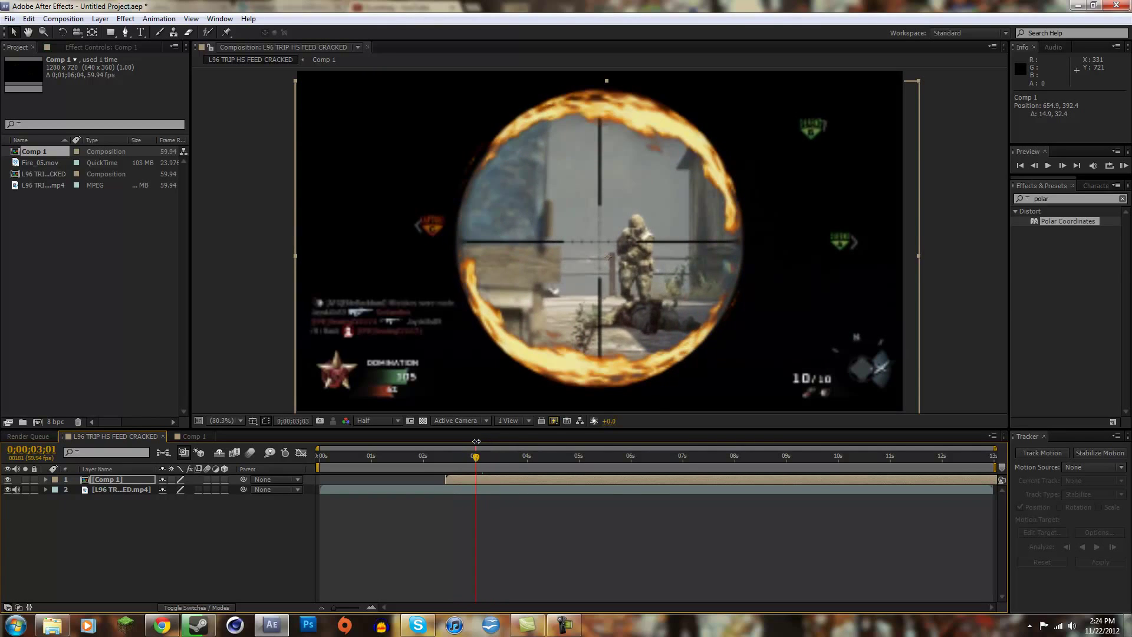
Try an Opacity keyframe on the fire layer and undo it, leaving opacity at 100%.
{"action": "key", "text": "alt+shift+t"}
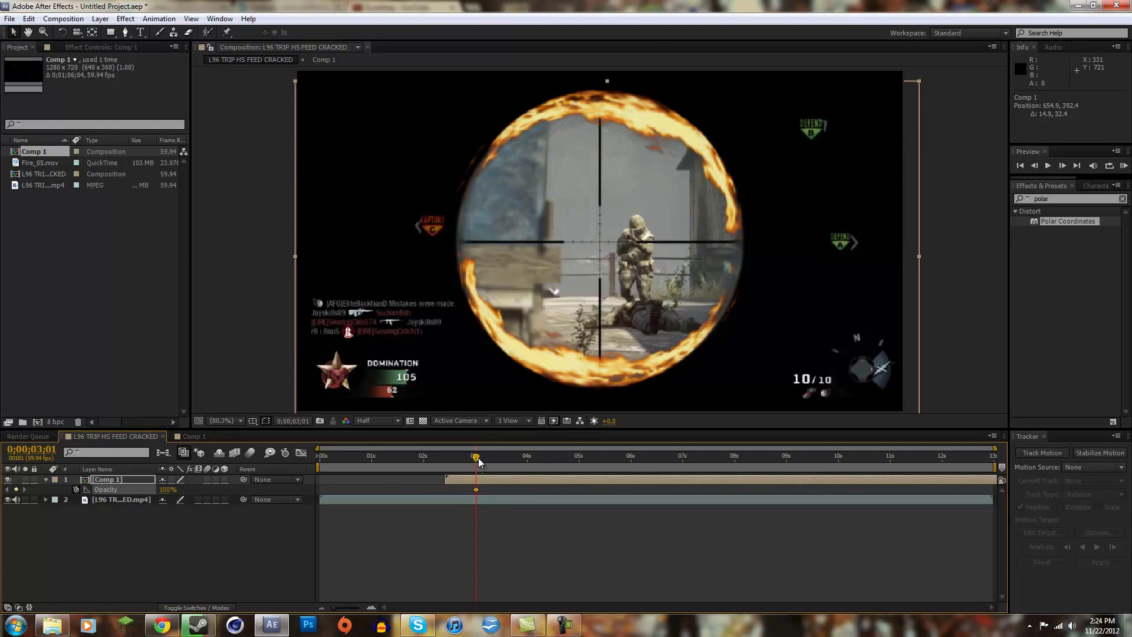
{"action": "key", "text": "ctrl+z"}
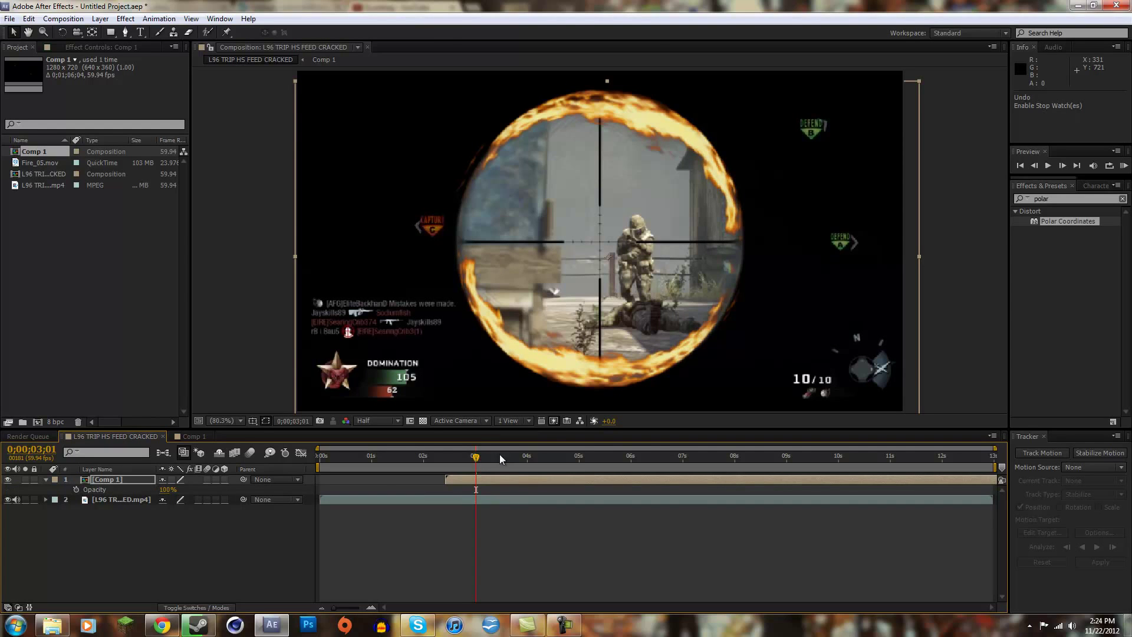
{"action": "mouse_move", "coordinate": [475, 461]}
{"action": "left_mouse_down"}
{"action": "mouse_move", "coordinate": [441, 464]}
{"action": "mouse_move", "coordinate": [480, 464]}
{"action": "left_mouse_up"}
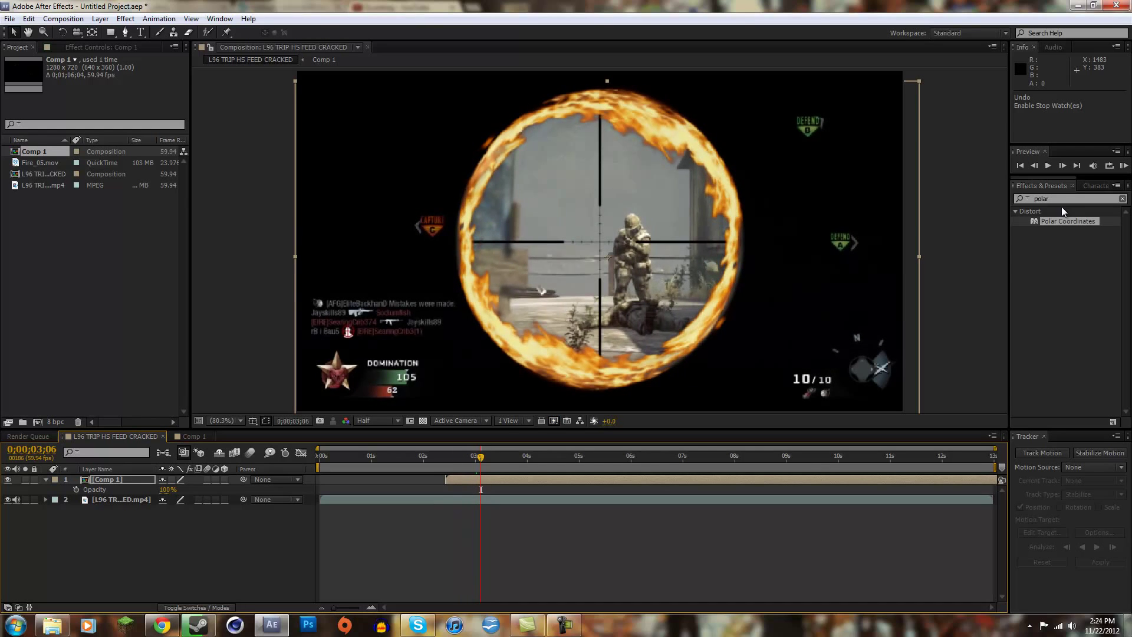
{"action": "left_click", "coordinate": [1064, 198]}
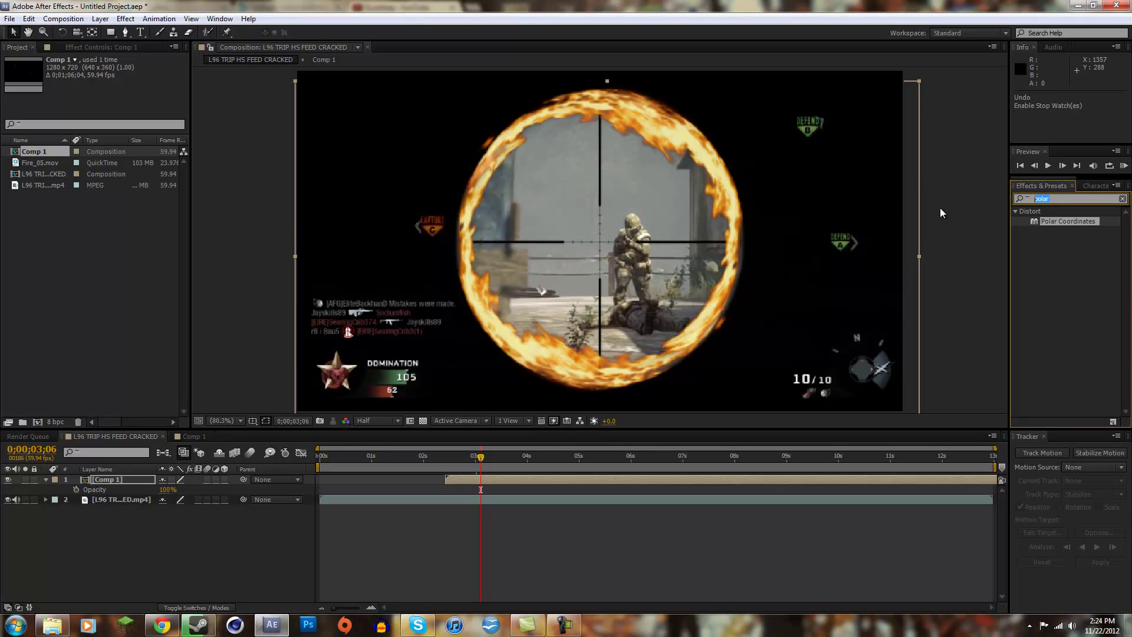
Apply Hue/Saturation to Comp 1, set Master Hue to 0x+102.0° for green, and fine-tune lightness.
{"action": "type", "text": "hue"}
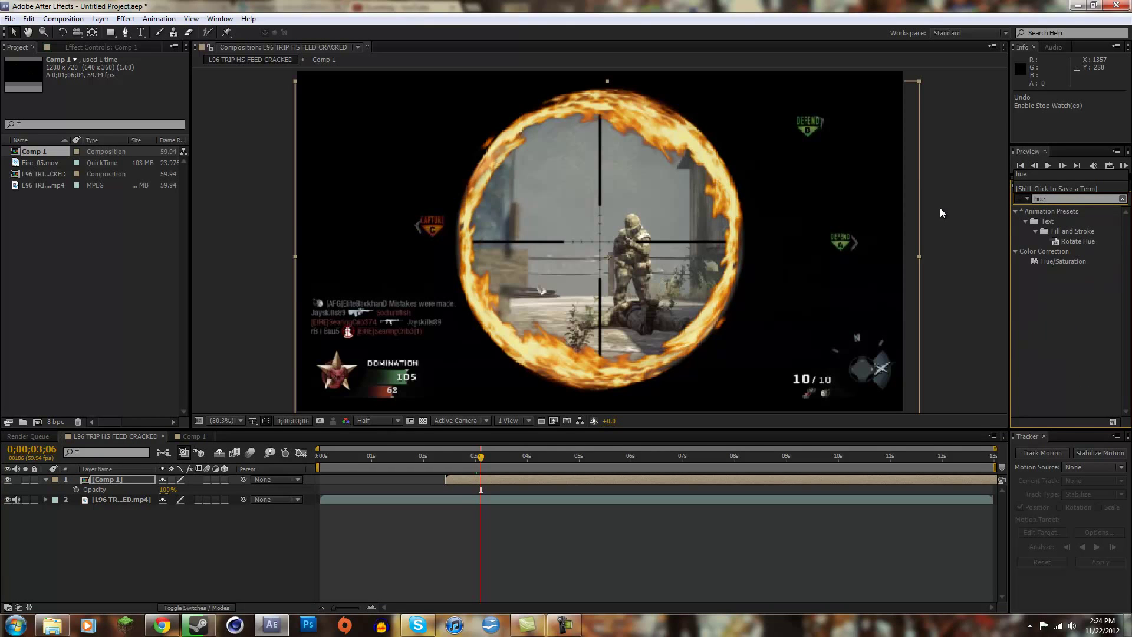
{"action": "left_click_drag", "start_coordinate": [1074, 264], "coordinate": [111, 482]}
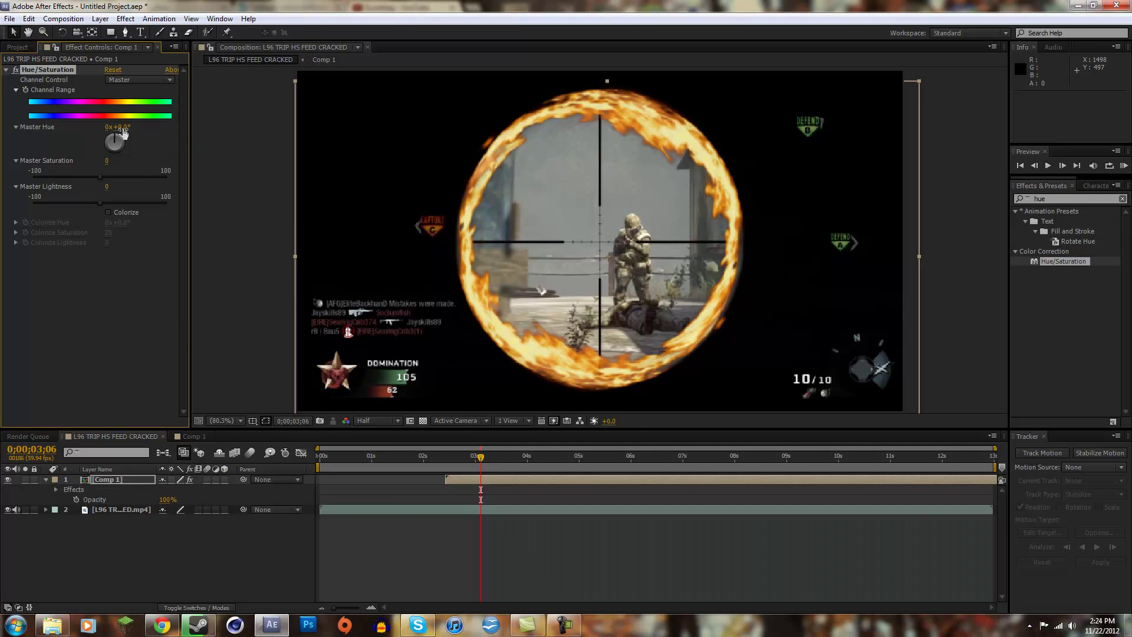
{"action": "left_click_drag", "start_coordinate": [125, 127], "coordinate": [131, 128]}
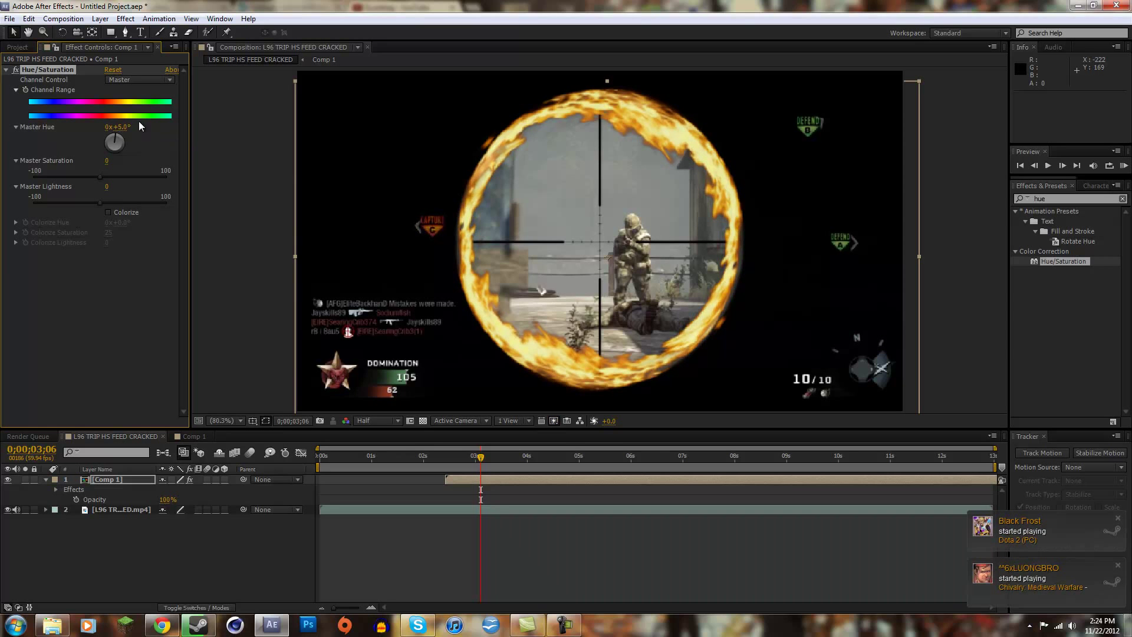
{"action": "left_click_drag", "start_coordinate": [121, 126], "coordinate": [198, 145]}
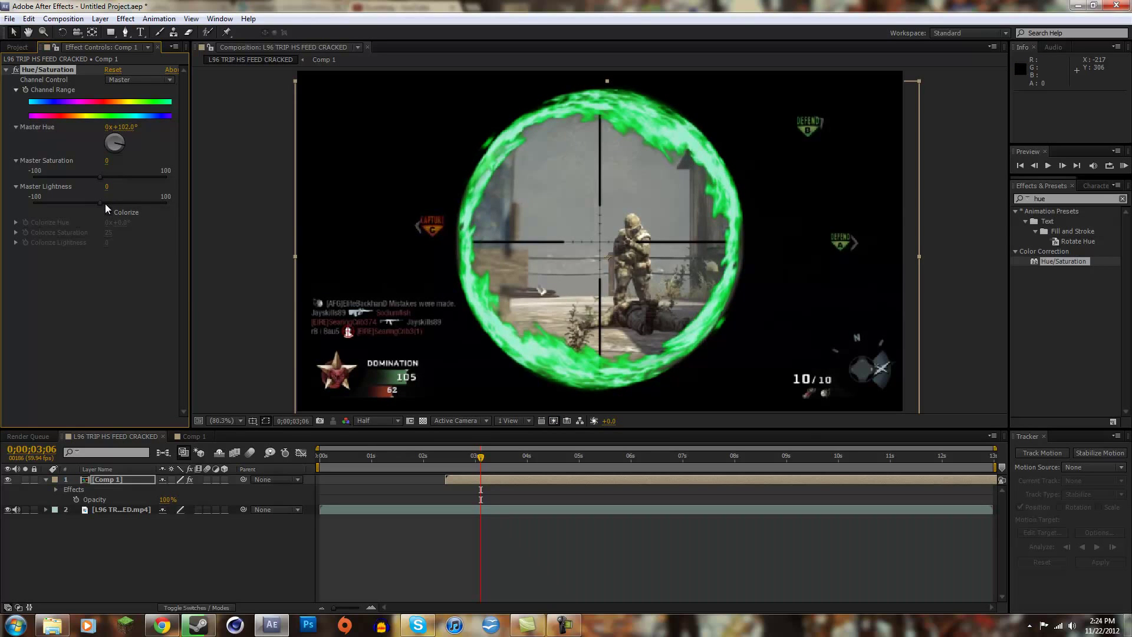
{"action": "mouse_move", "coordinate": [101, 203]}
{"action": "left_mouse_down"}
{"action": "mouse_move", "coordinate": [72, 202]}
{"action": "mouse_move", "coordinate": [105, 210]}
{"action": "left_mouse_up"}
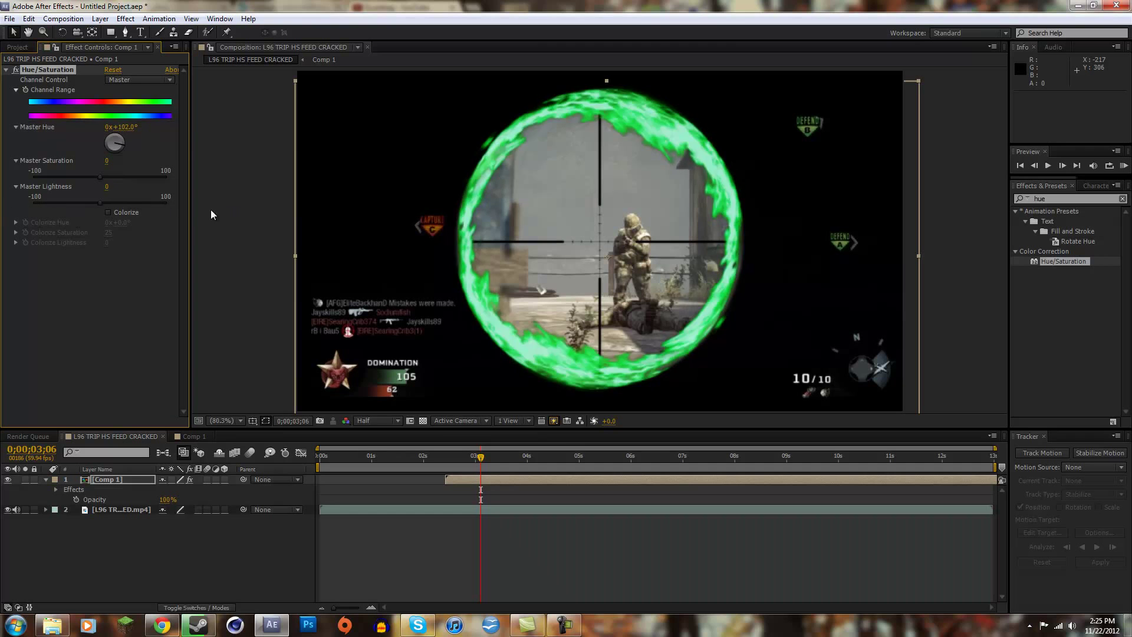
{"action": "left_click_drag", "start_coordinate": [210, 215], "coordinate": [100, 211]}
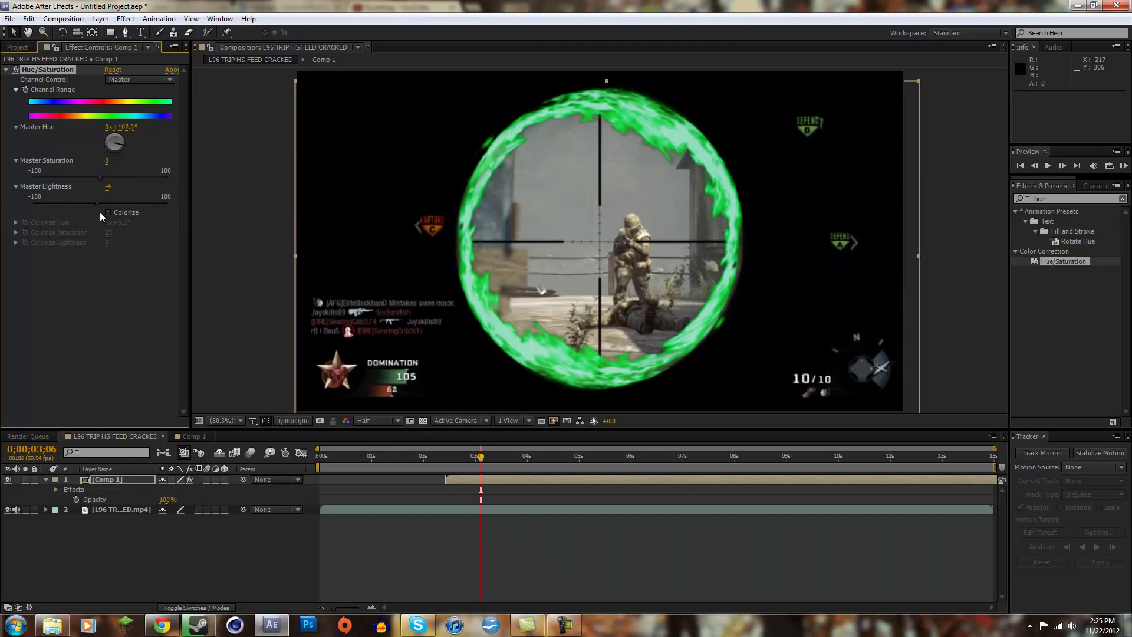
{"action": "right_click", "coordinate": [98, 481]}
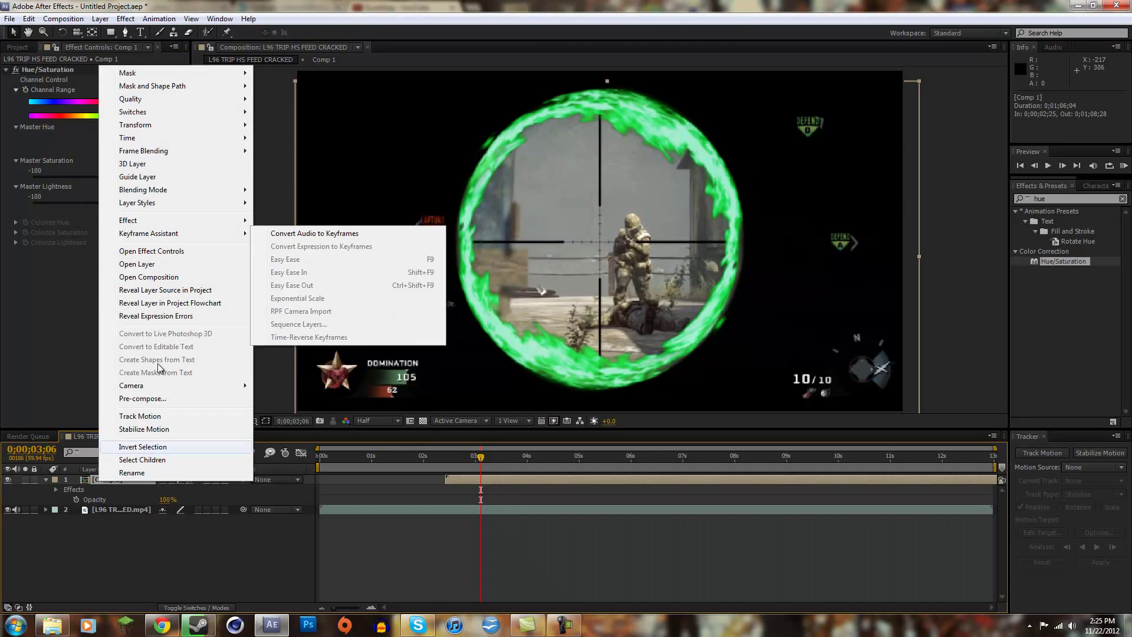
{"action": "mouse_move", "coordinate": [141, 196]}
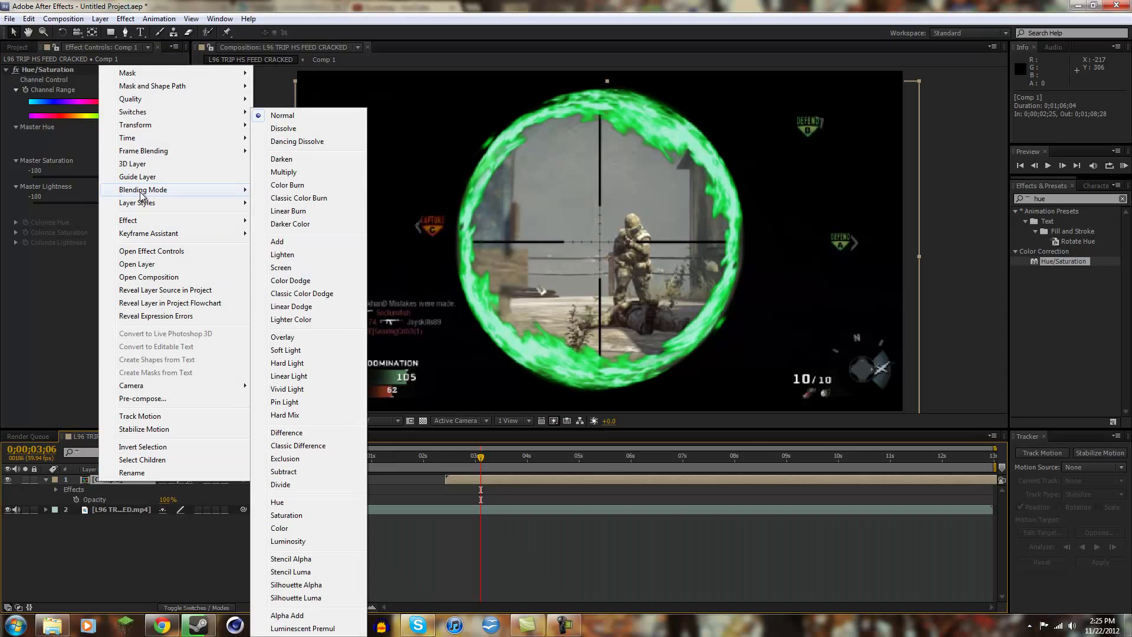
{"action": "left_click", "coordinate": [283, 255]}
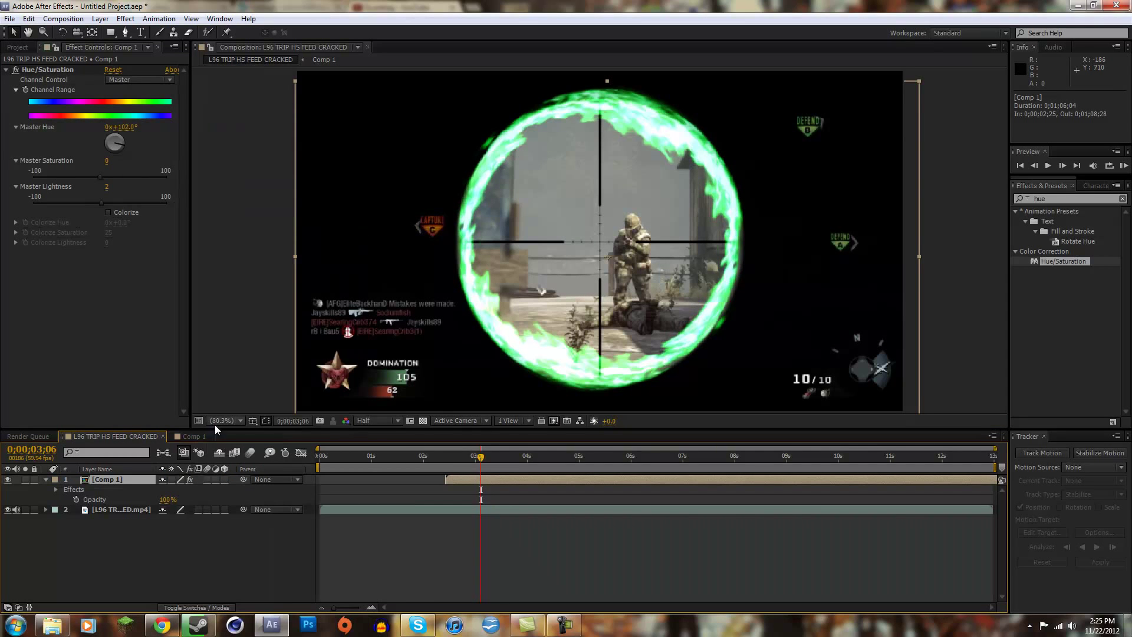
{"action": "right_click", "coordinate": [148, 483]}
{"action": "mouse_move", "coordinate": [195, 192]}
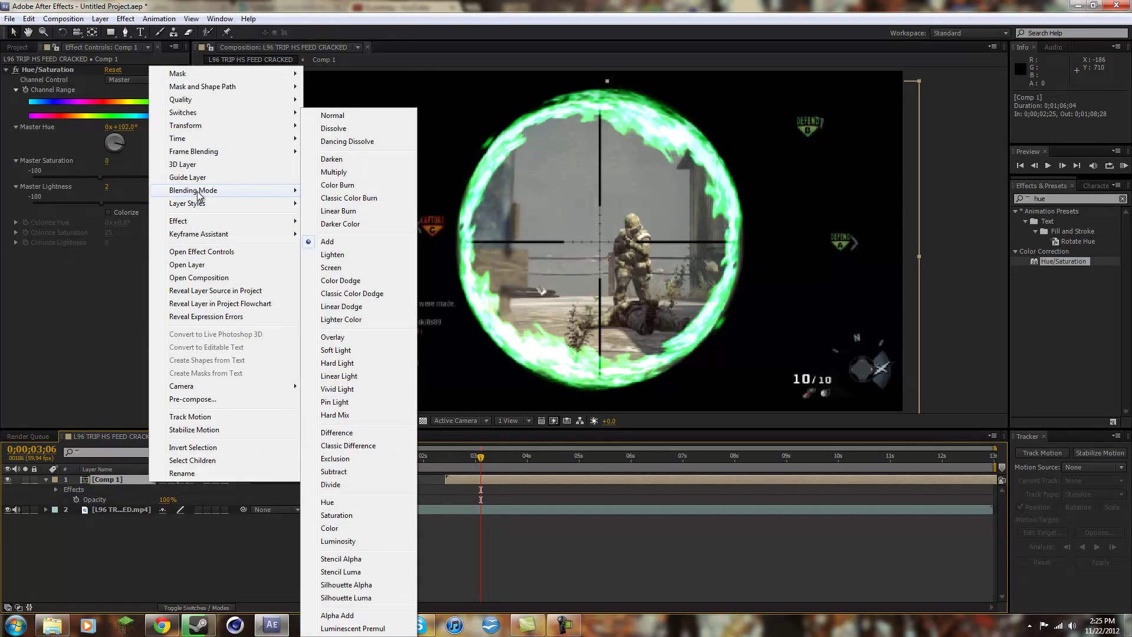
{"action": "left_click", "coordinate": [333, 116]}
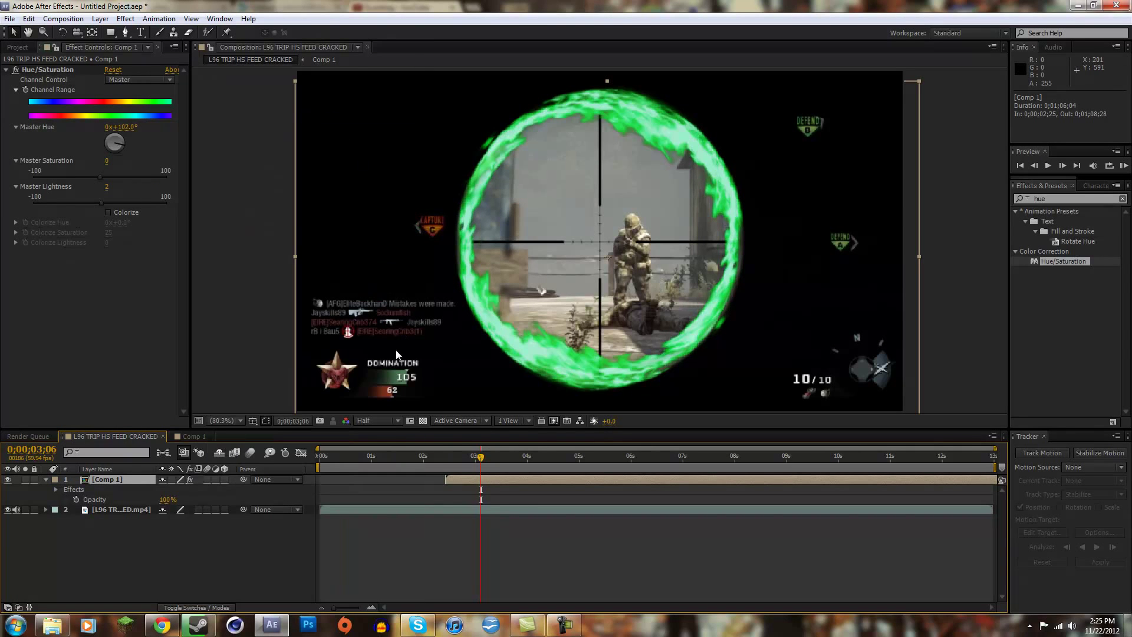
{"action": "left_click", "coordinate": [464, 456]}
{"action": "left_click_drag", "start_coordinate": [449, 460], "coordinate": [493, 424]}
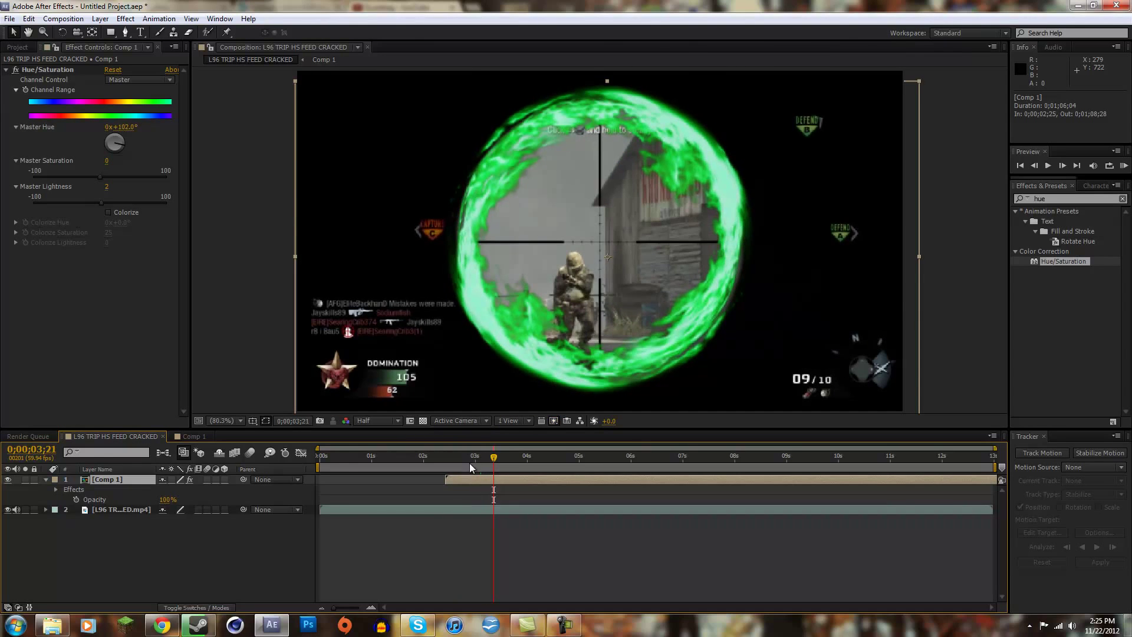
Keyframe the ring's Scale at 103% at 3;20 and scale it up by about 3;42.
{"action": "key", "text": "s"}
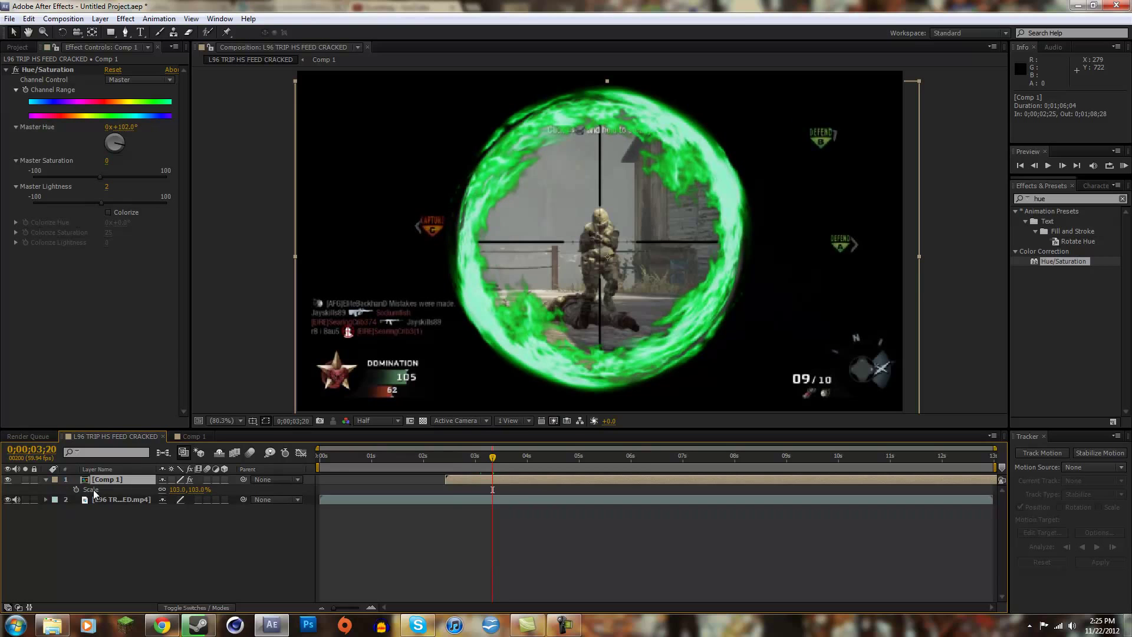
{"action": "left_click", "coordinate": [76, 489]}
{"action": "left_click", "coordinate": [507, 458]}
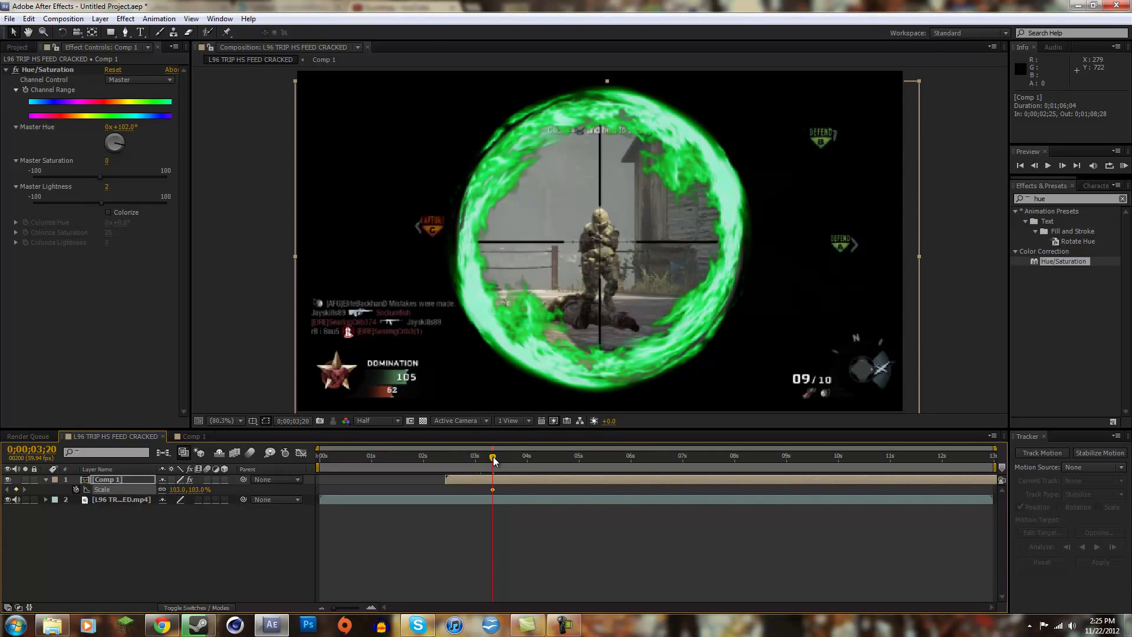
{"action": "mouse_move", "coordinate": [511, 459]}
{"action": "left_mouse_down"}
{"action": "mouse_move", "coordinate": [527, 464]}
{"action": "mouse_move", "coordinate": [513, 468]}
{"action": "left_mouse_up"}
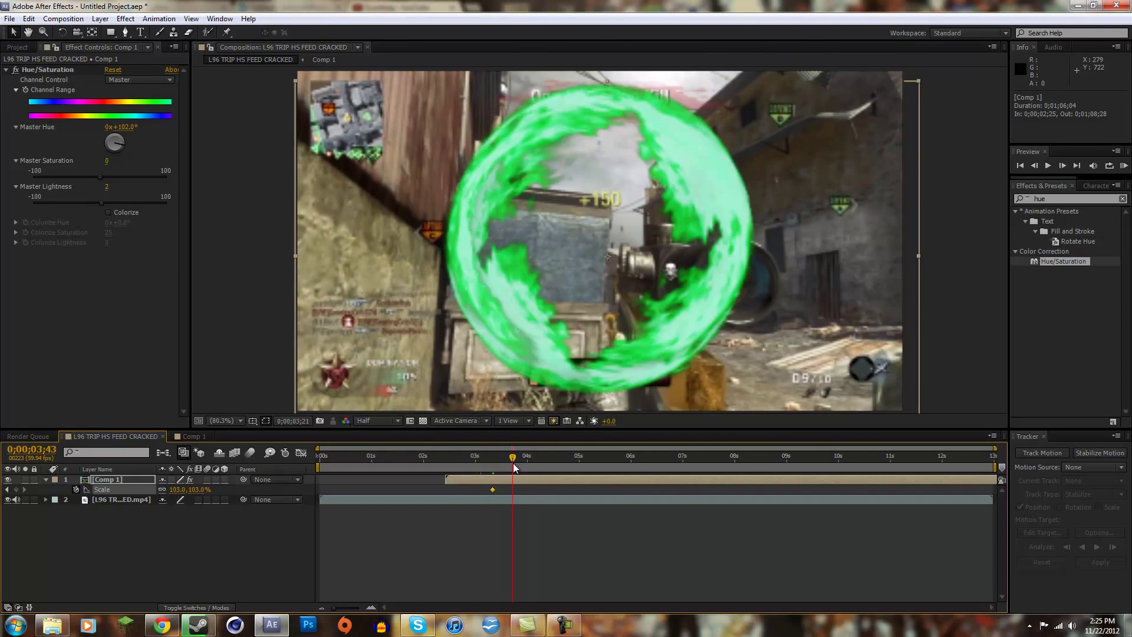
{"action": "left_click_drag", "start_coordinate": [180, 490], "coordinate": [398, 483]}
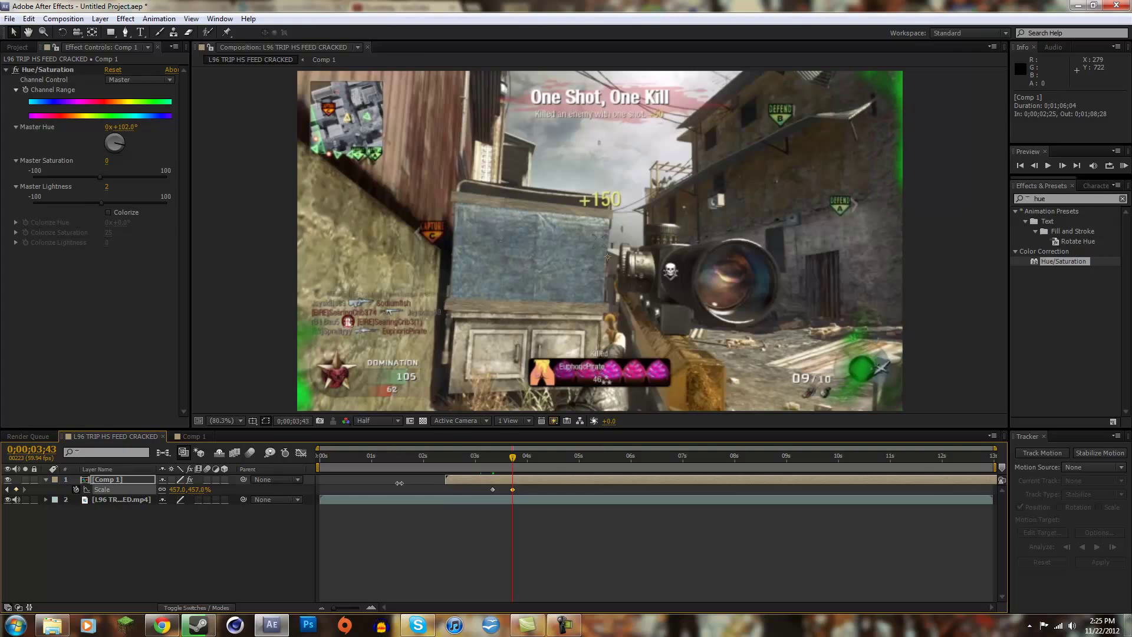
{"action": "left_click_drag", "start_coordinate": [502, 458], "coordinate": [502, 458]}
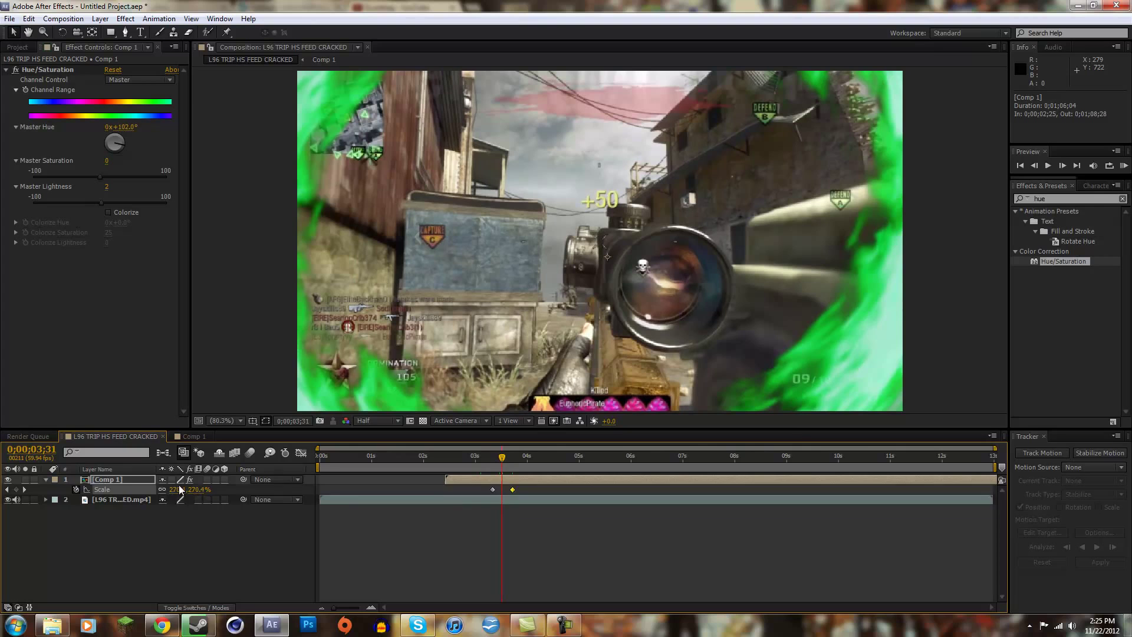
Fade the ring's Opacity from 100% to 0% at 0;00;03;43, when the shot fires.
{"action": "key", "text": "s"}
{"action": "key", "text": "t"}
{"action": "left_click_drag", "start_coordinate": [502, 458], "coordinate": [512, 458]}
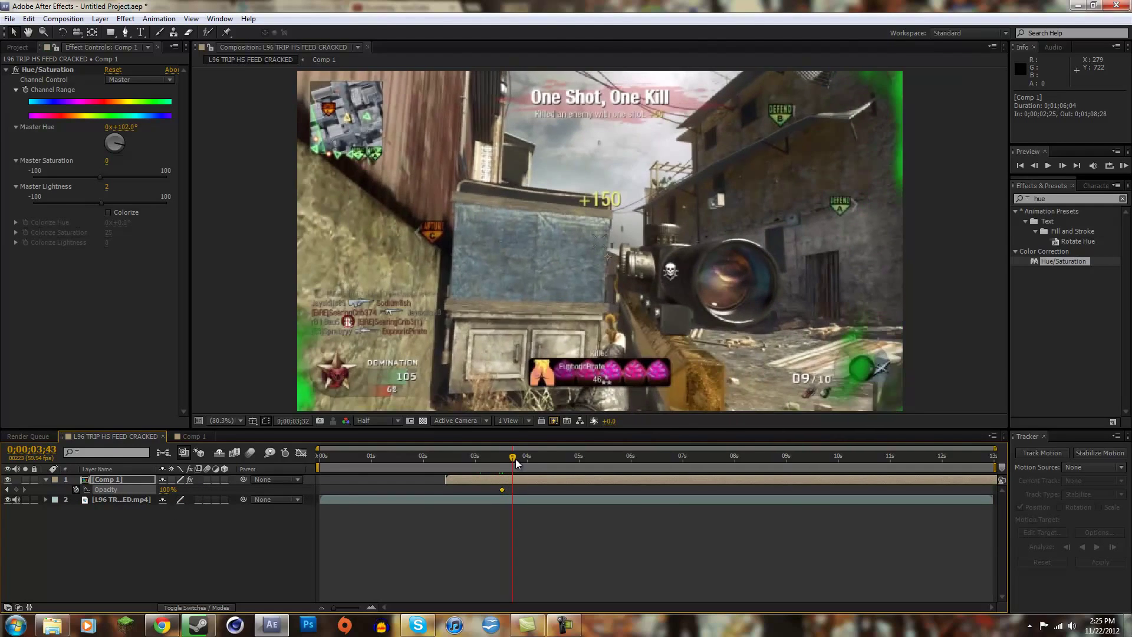
{"action": "left_click_drag", "start_coordinate": [167, 489], "coordinate": [59, 489]}
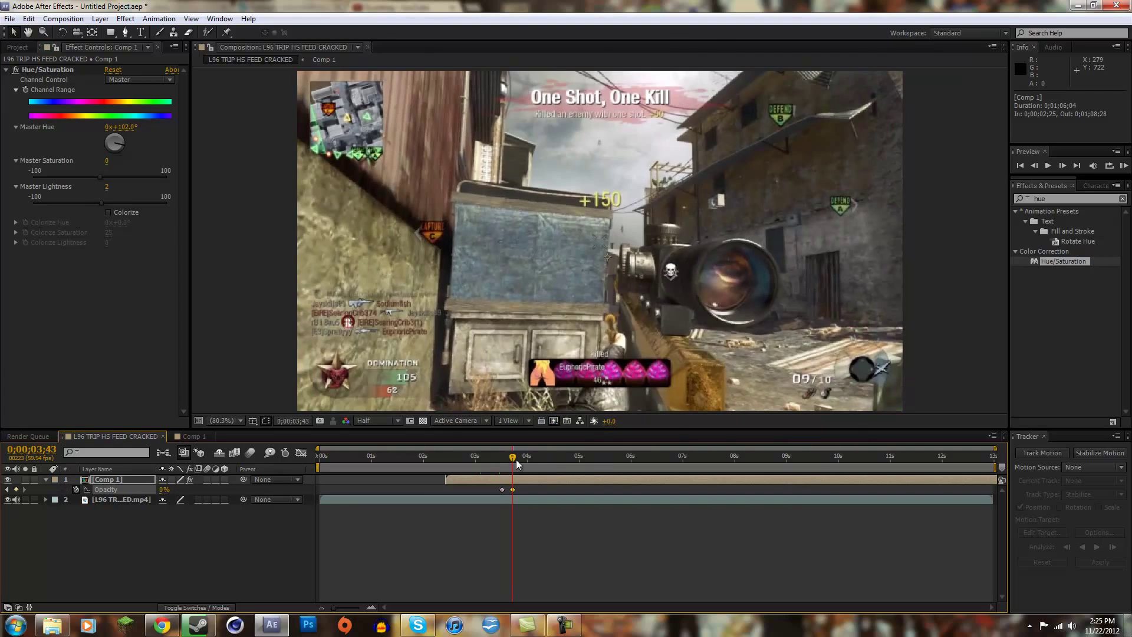
{"action": "left_click_drag", "start_coordinate": [516, 460], "coordinate": [423, 458]}
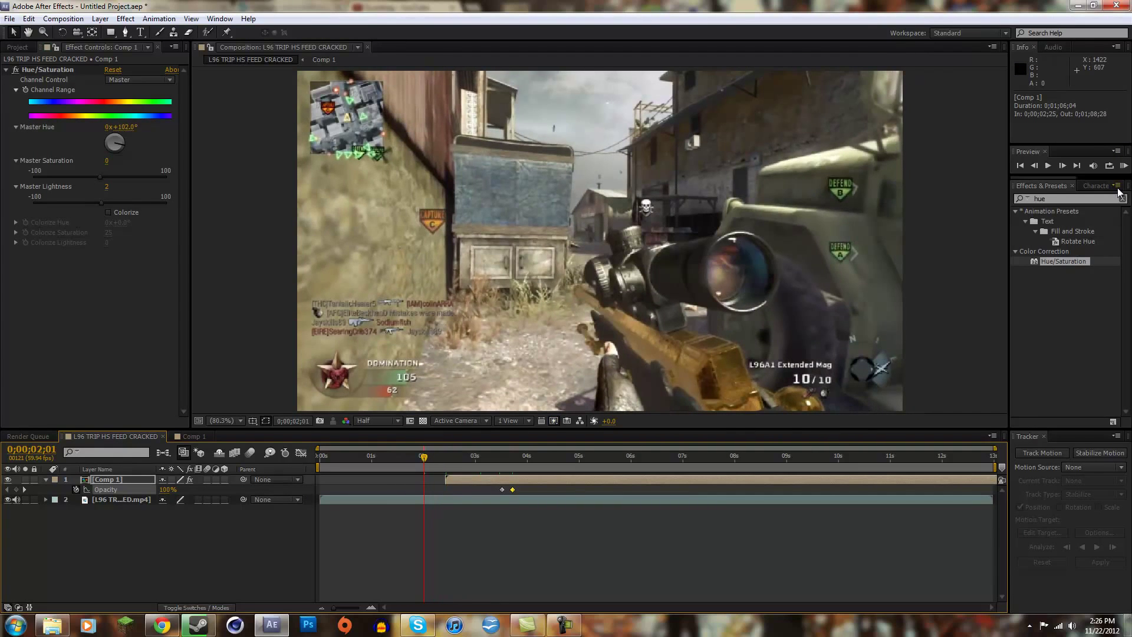
{"action": "left_click", "coordinate": [1124, 167]}
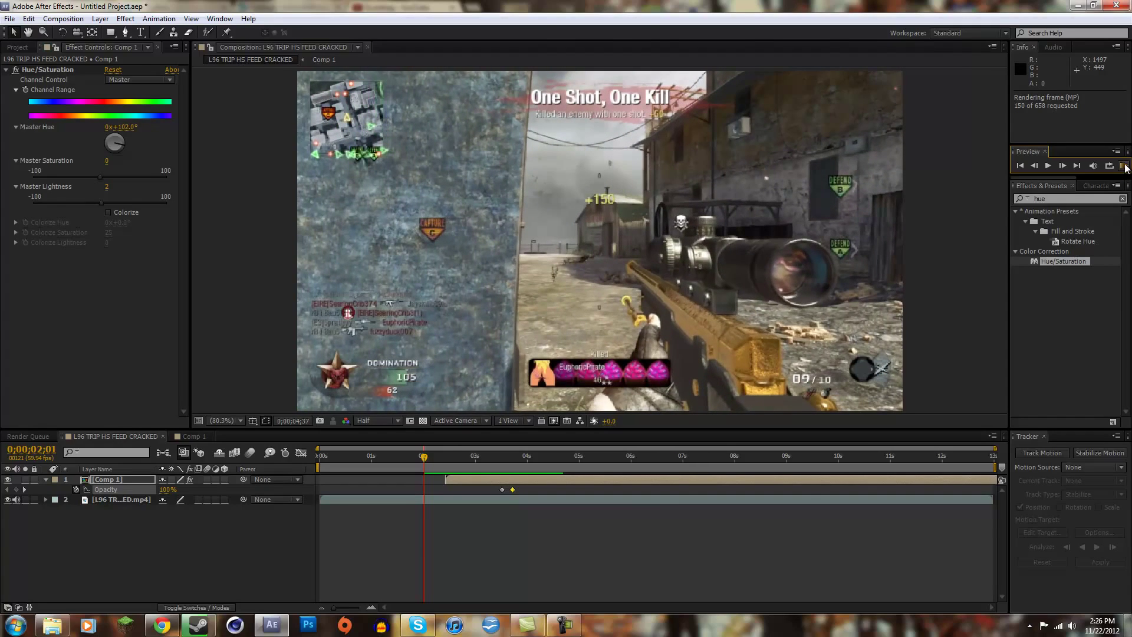
{"action": "left_click", "coordinate": [1124, 177]}
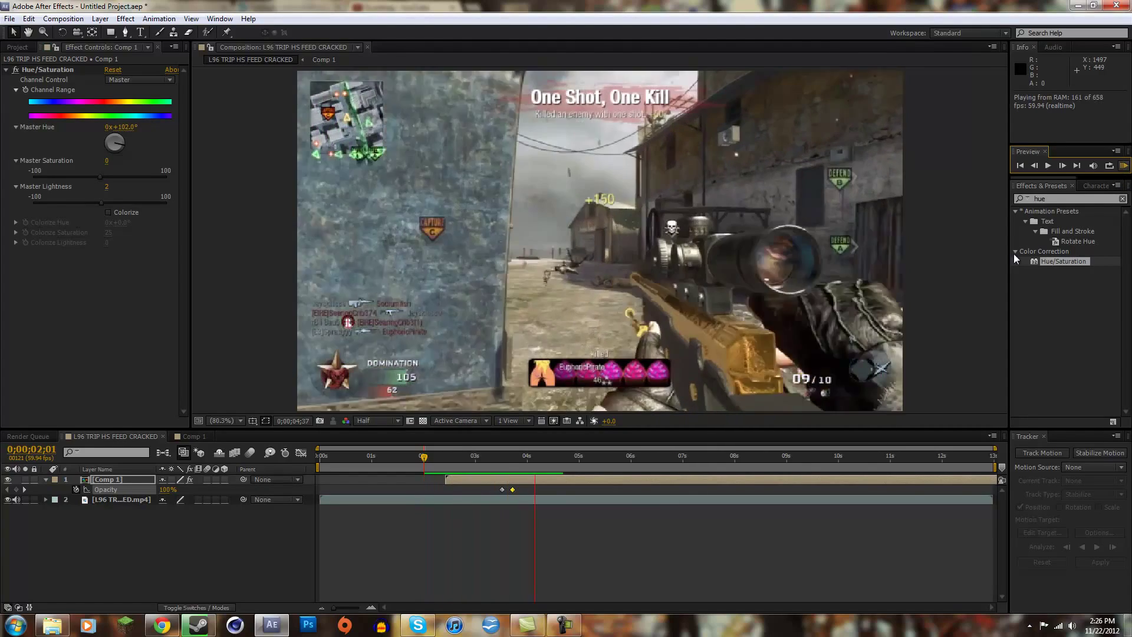
{"action": "left_click", "coordinate": [491, 461]}
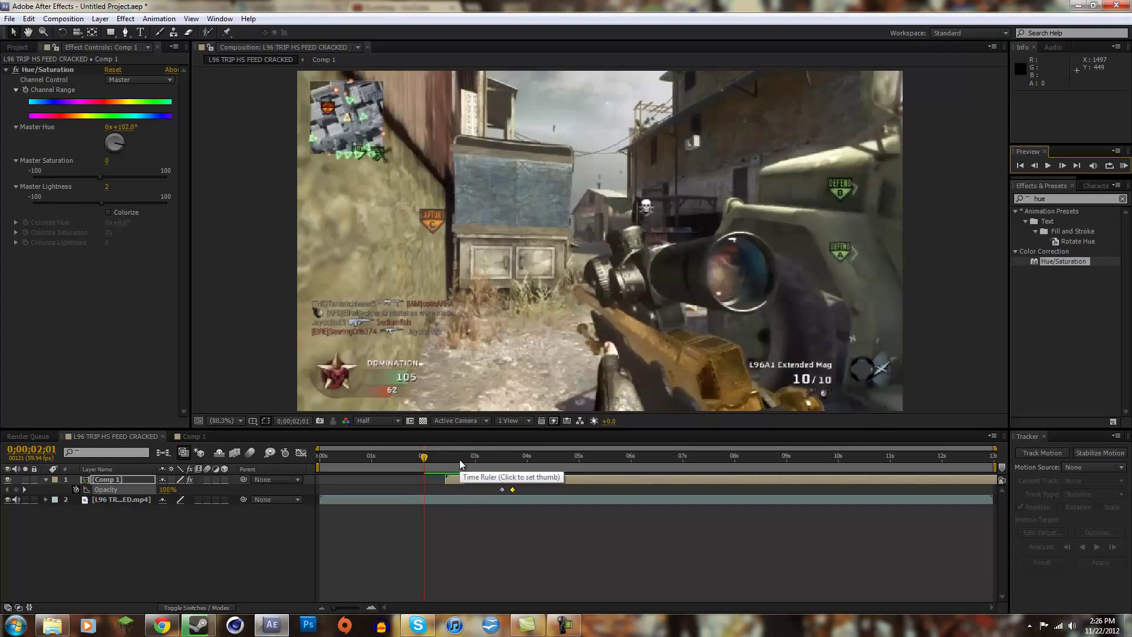
Shift the Comp 1 ring layer earlier in the timeline, around 1;59.
{"action": "left_click", "coordinate": [494, 457]}
{"action": "left_click_drag", "start_coordinate": [494, 459], "coordinate": [414, 458]}
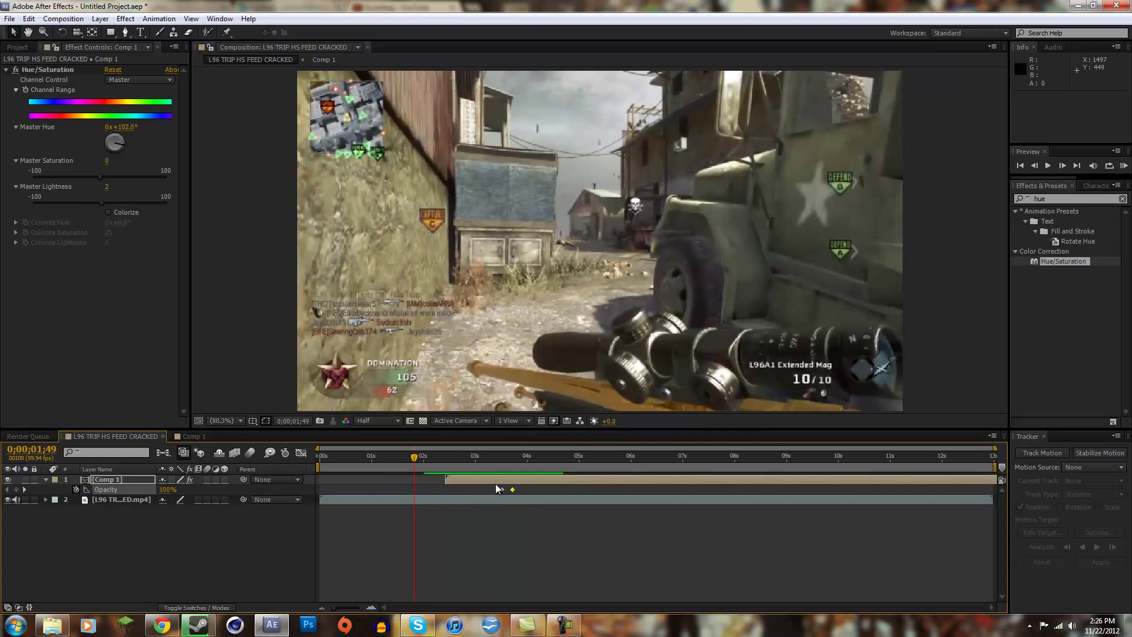
{"action": "left_click_drag", "start_coordinate": [494, 480], "coordinate": [422, 492]}
Replace the ring's Scale keyframes so it shrinks from 103% to 18% by 2;05, nudged up-left.
{"action": "key", "text": "s"}
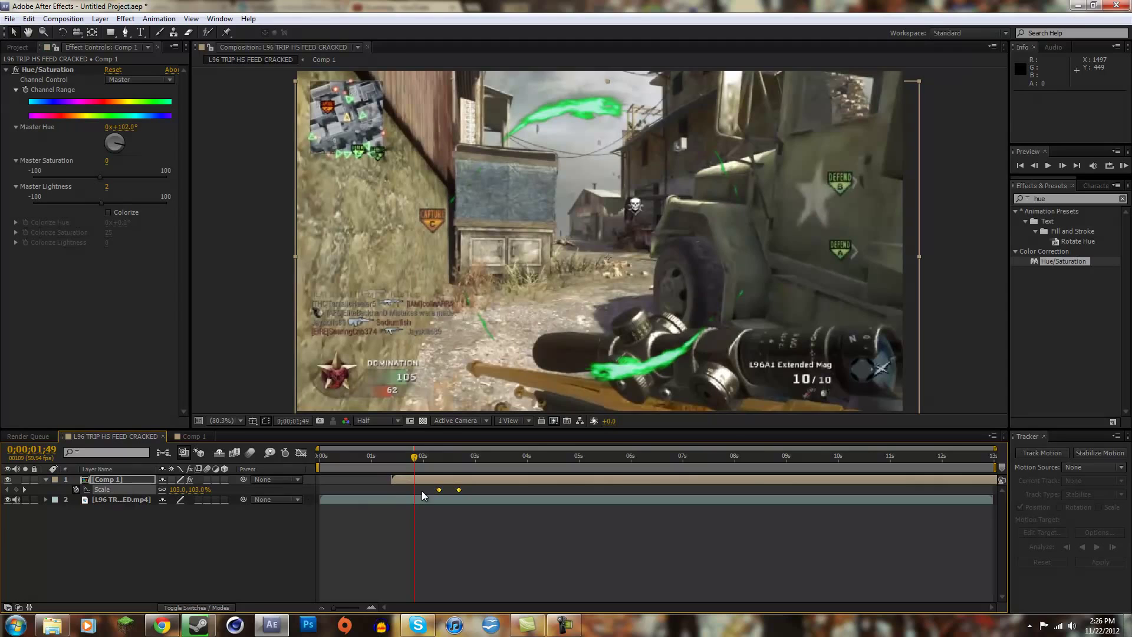
{"action": "key", "text": "Delete"}
{"action": "mouse_move", "coordinate": [415, 455]}
{"action": "left_mouse_down"}
{"action": "mouse_move", "coordinate": [441, 456]}
{"action": "mouse_move", "coordinate": [422, 459]}
{"action": "left_mouse_up"}
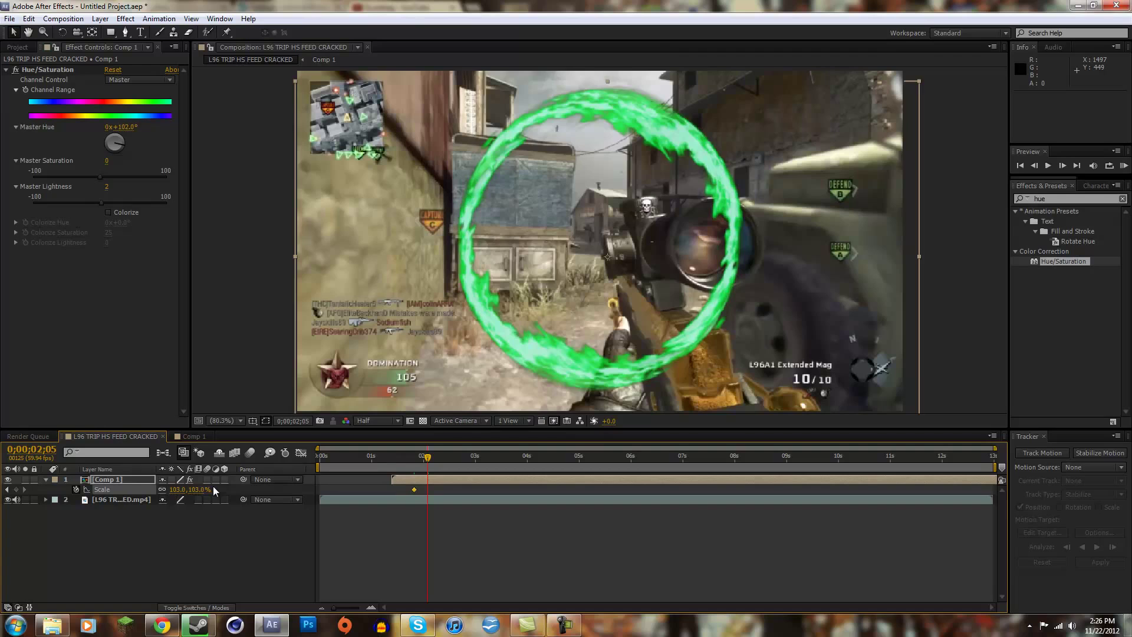
{"action": "left_click_drag", "start_coordinate": [203, 490], "coordinate": [154, 490]}
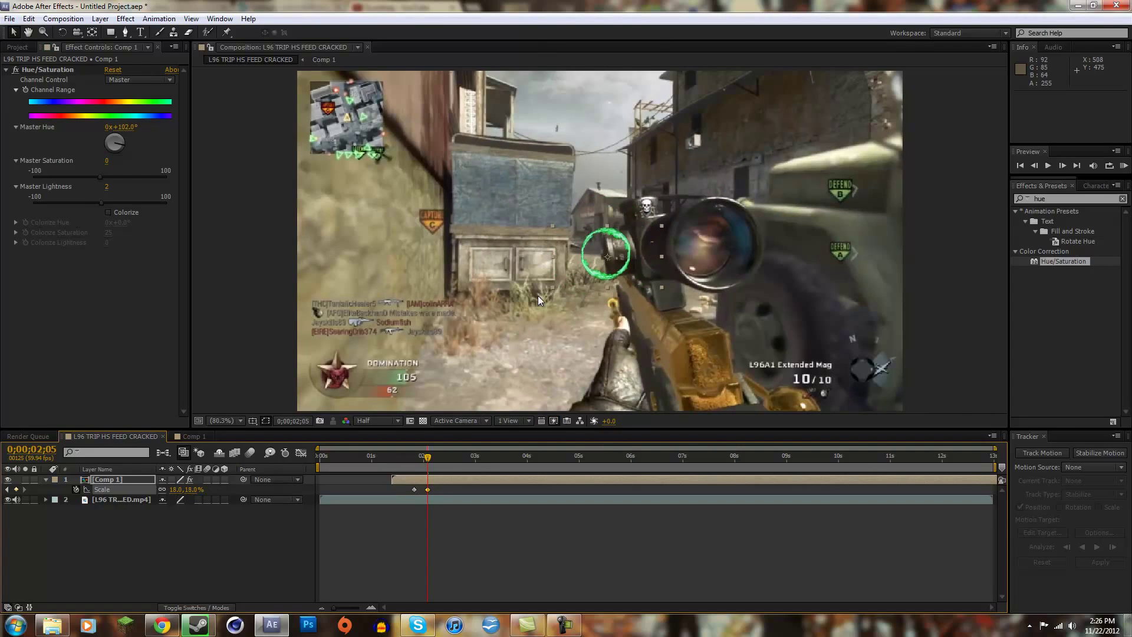
{"action": "left_click_drag", "start_coordinate": [608, 257], "coordinate": [589, 239]}
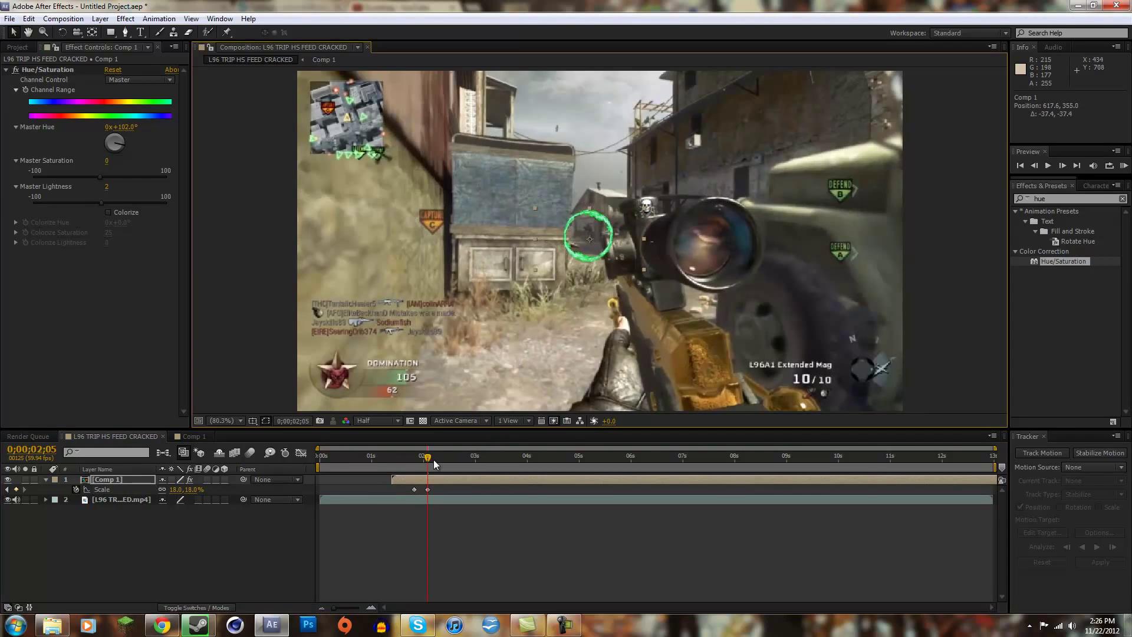
{"action": "left_click_drag", "start_coordinate": [433, 459], "coordinate": [484, 428]}
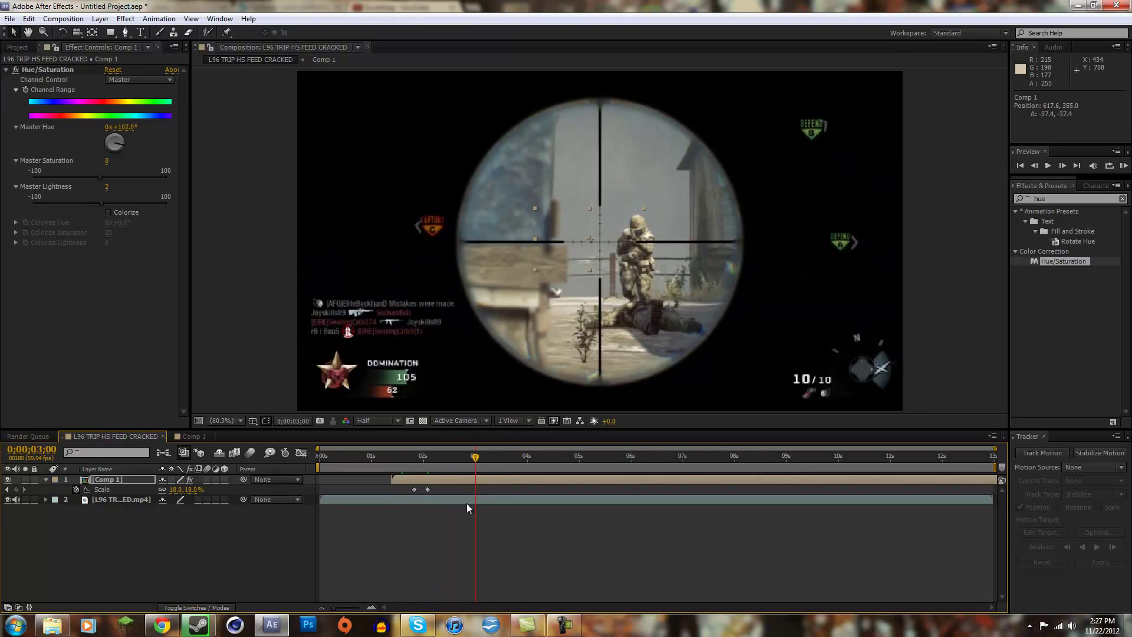